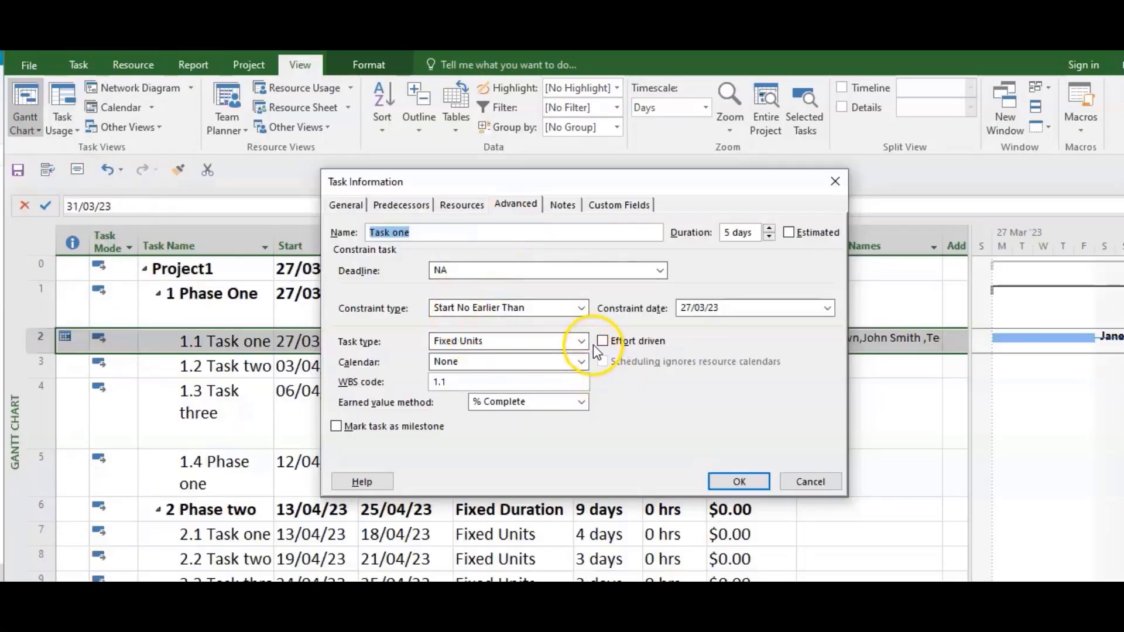
- Make Phase One's Task one effort driven and remove all resources assigned to it
click(600, 341)
click(723, 483)
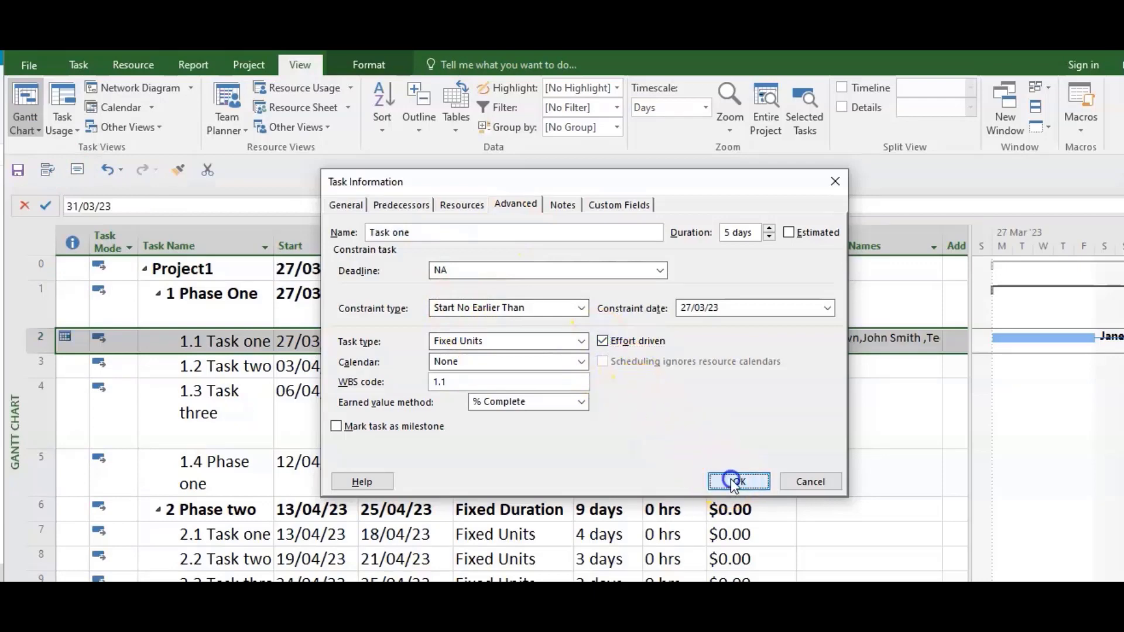
click(907, 336)
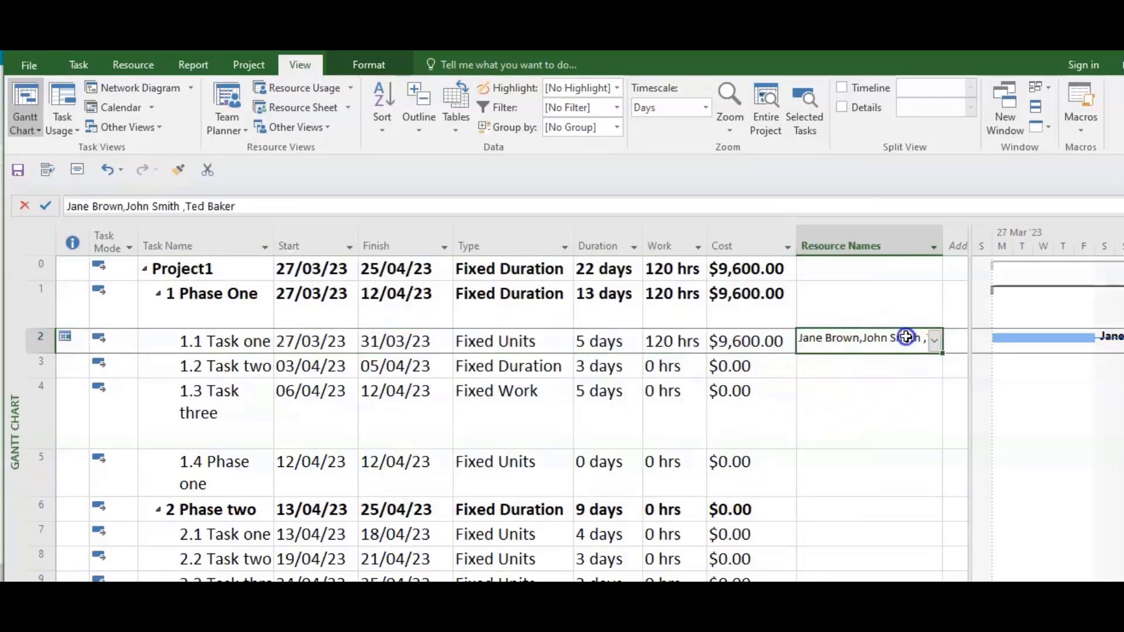
click(933, 339)
click(868, 392)
click(856, 411)
click(836, 438)
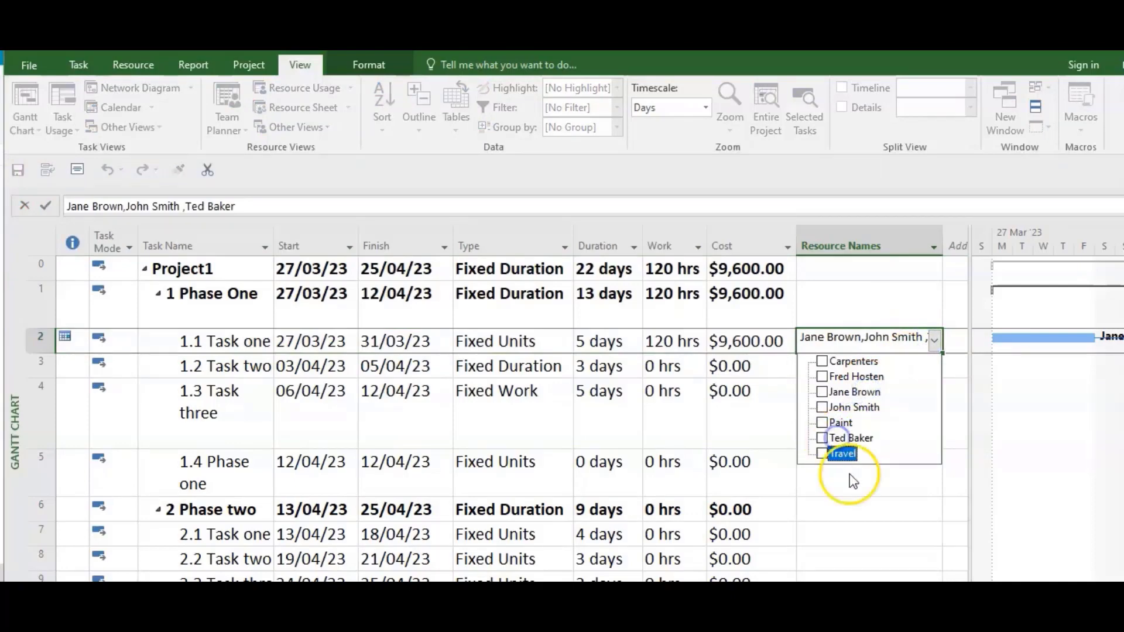
click(851, 480)
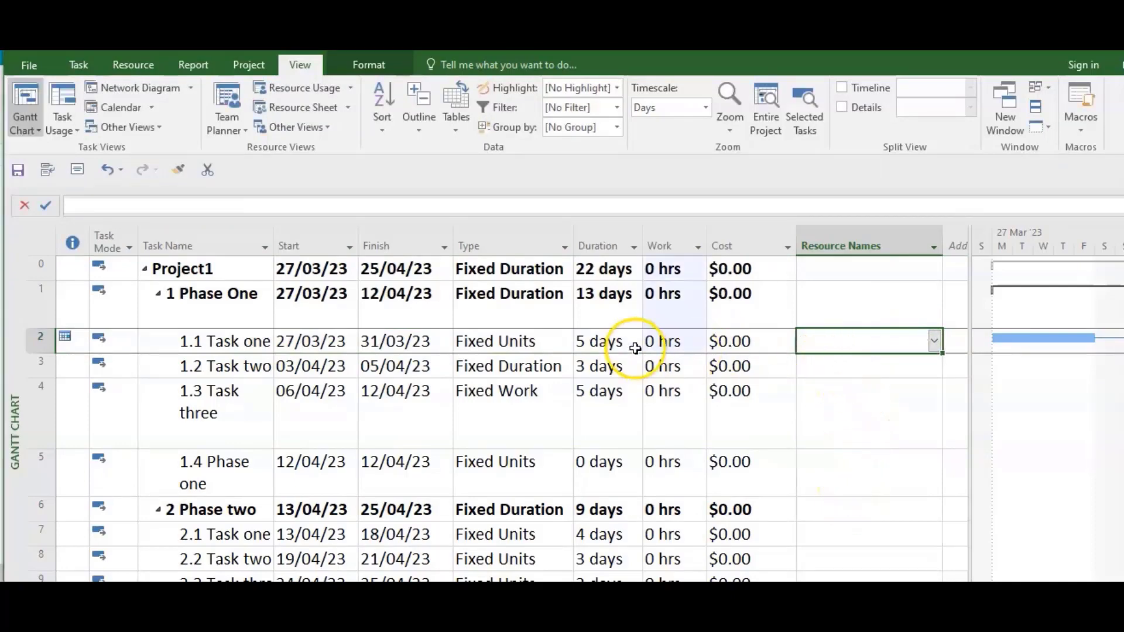
- Assign the third, fourth and sixth resources in the resource list to Phase One's Task one, adding them one at a time
click(934, 339)
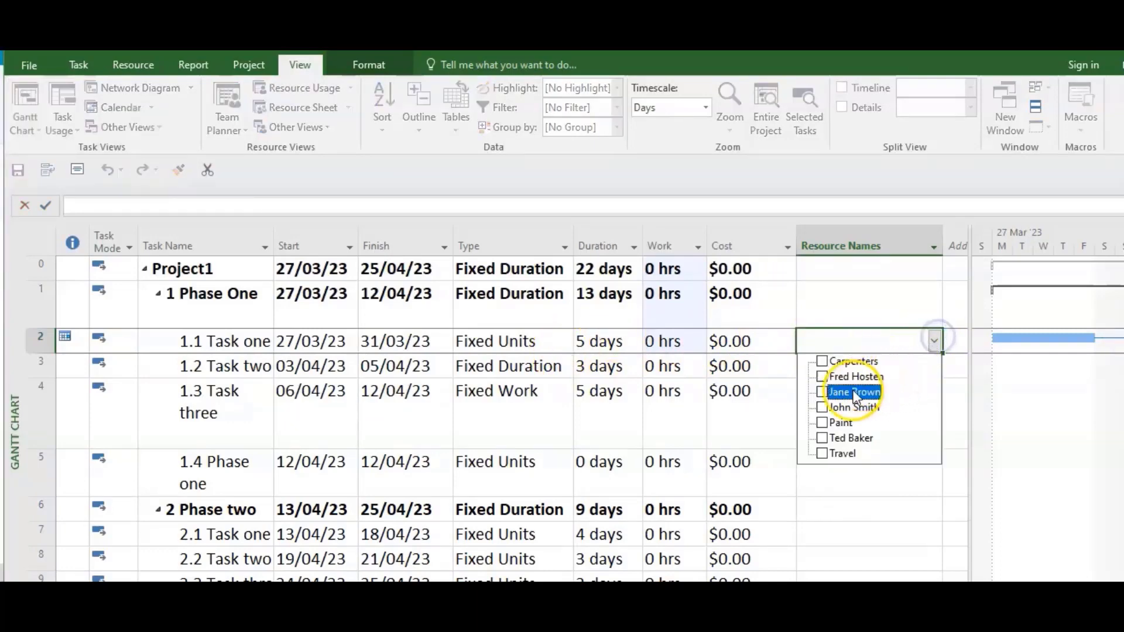
click(831, 521)
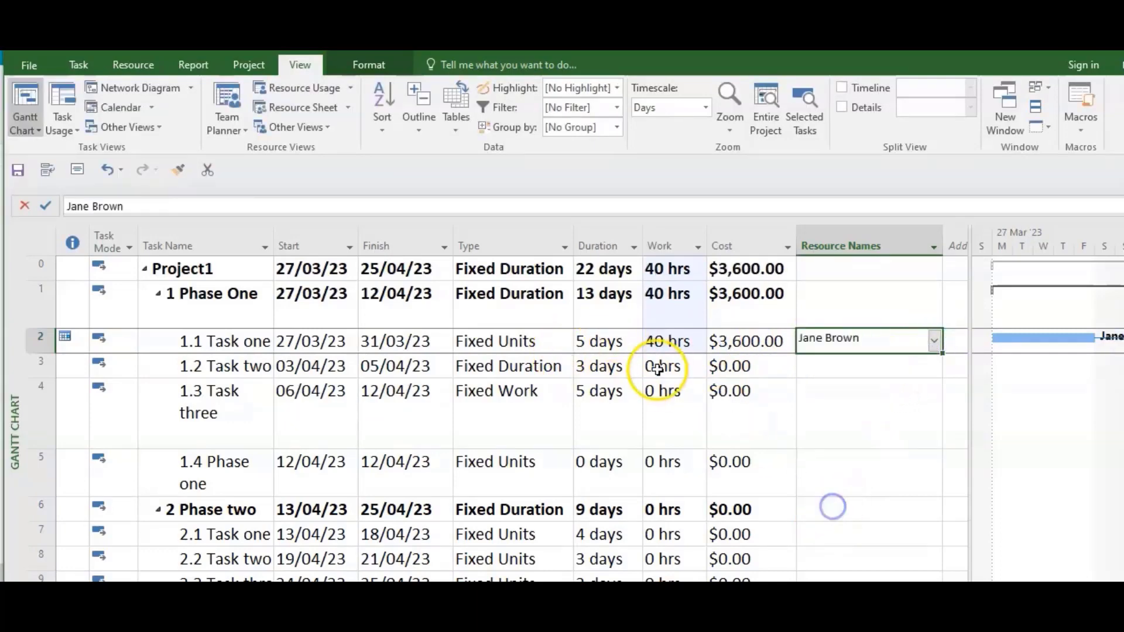
click(936, 342)
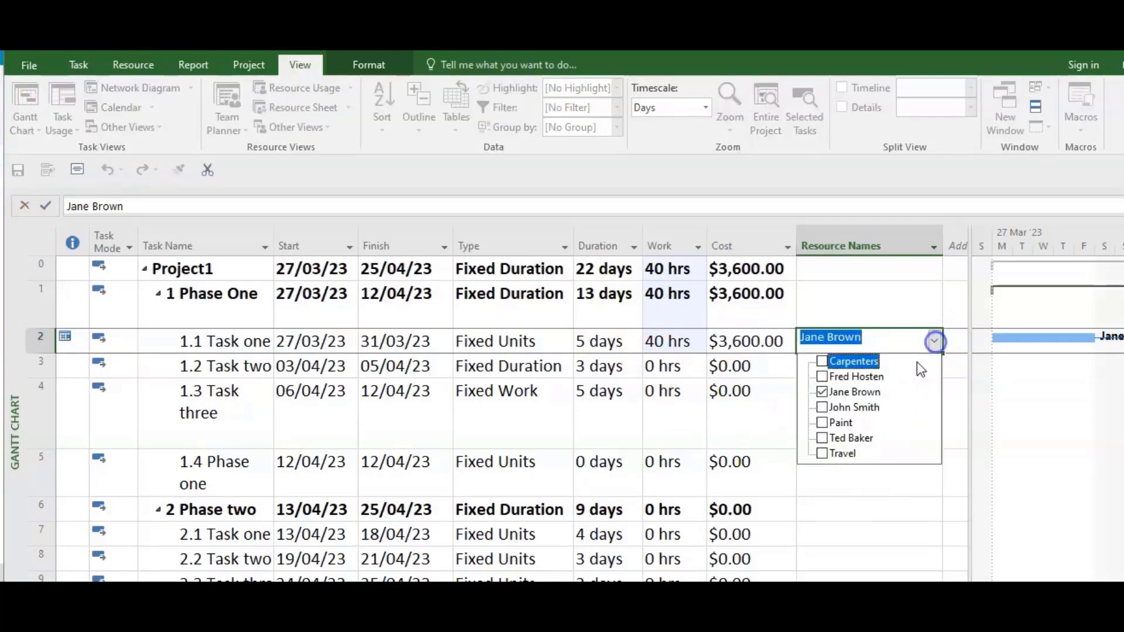
click(849, 410)
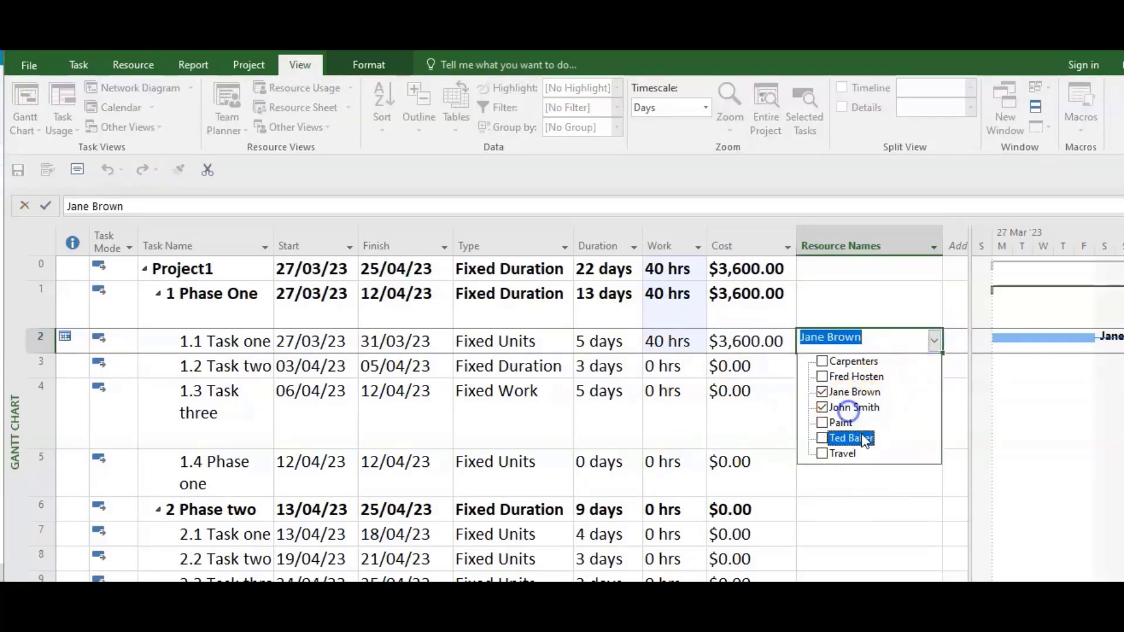
click(870, 508)
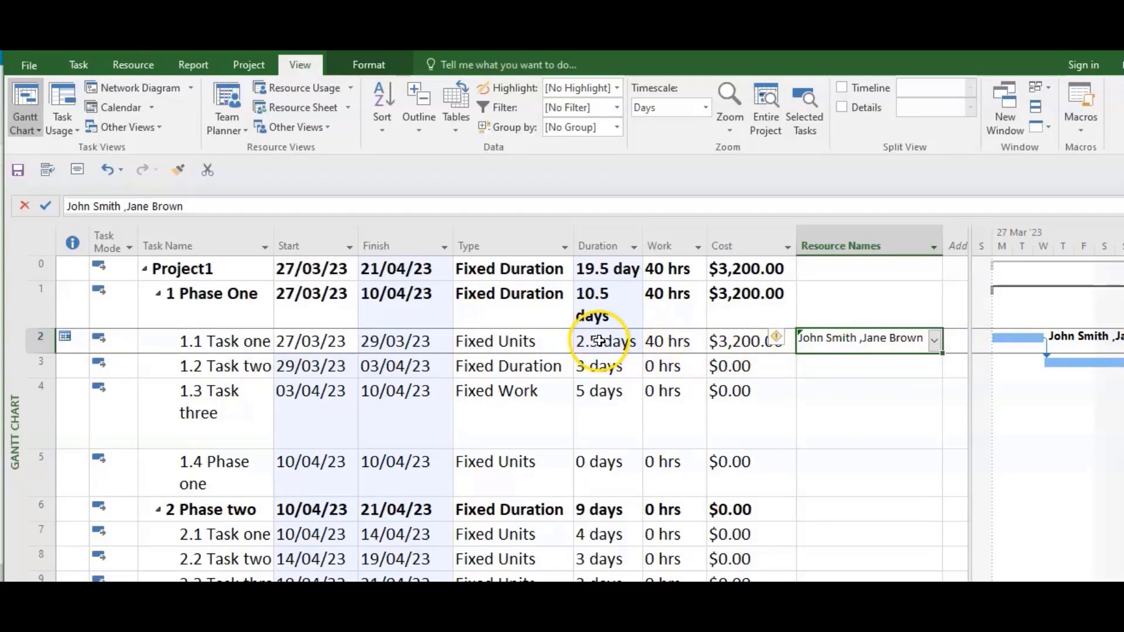
click(935, 341)
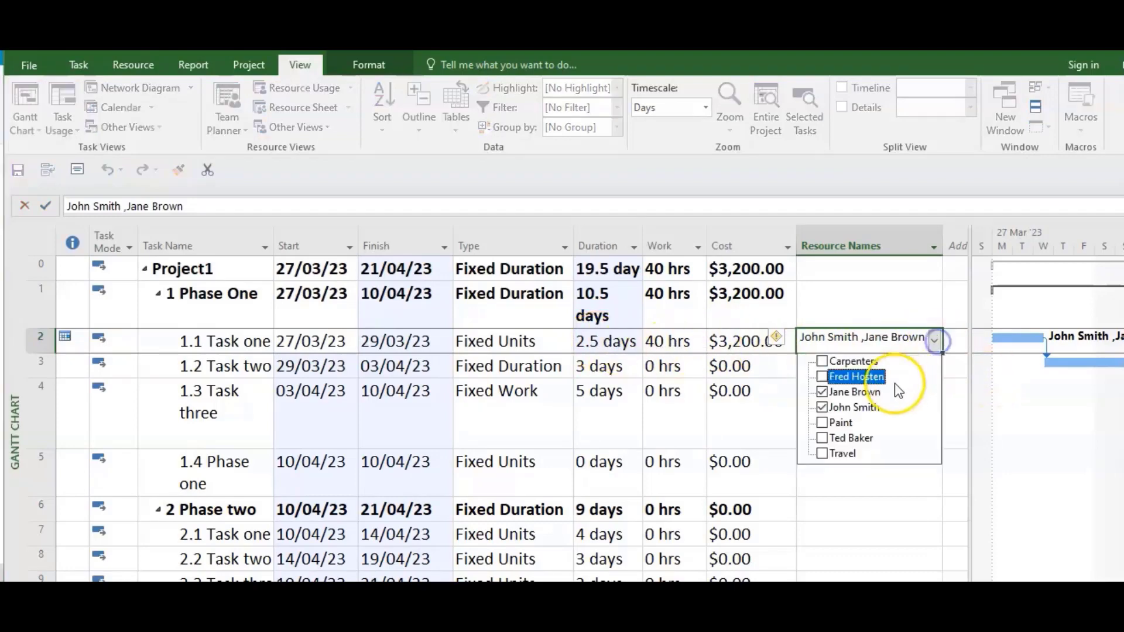
click(865, 497)
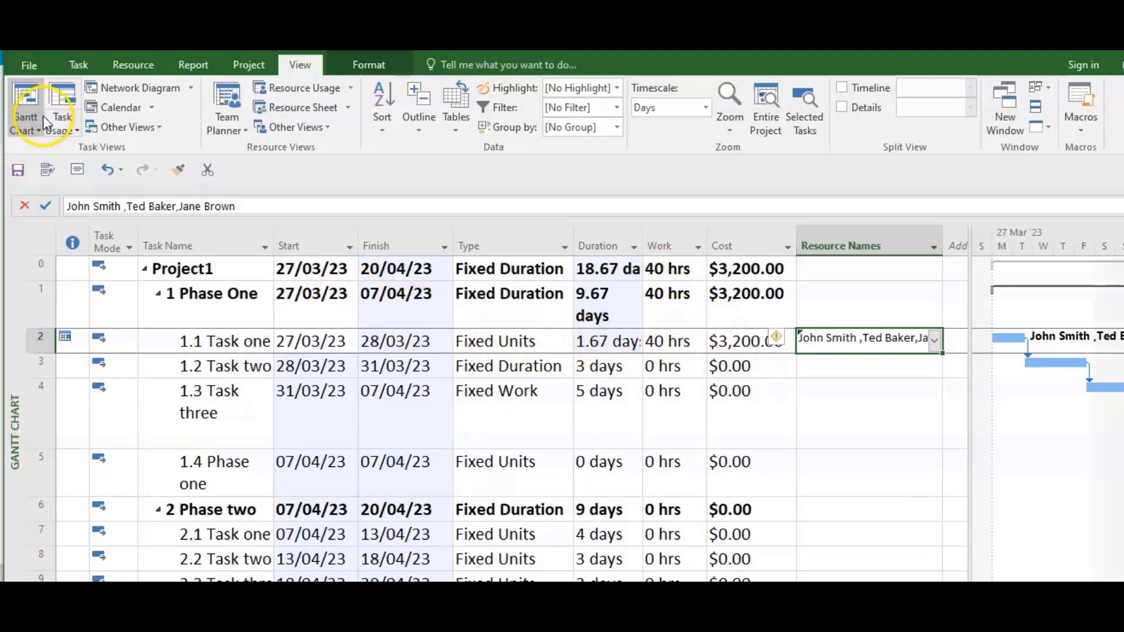
- Examine how Task one's work is split among its resources in the Task Usage view, and return to the Gantt Chart
click(69, 129)
click(89, 164)
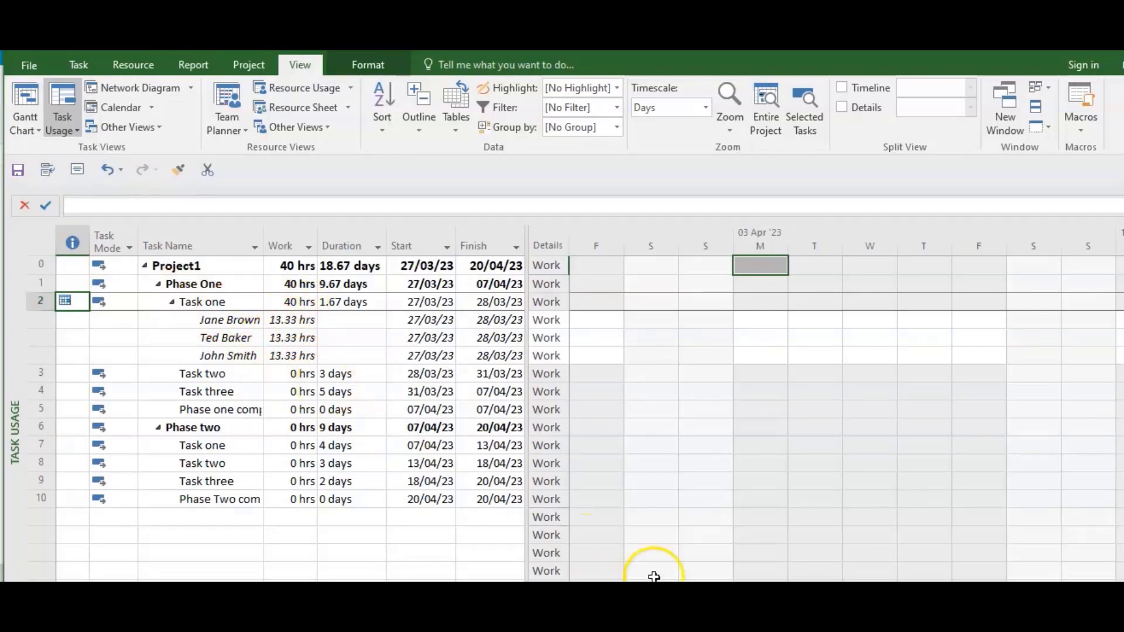
click(25, 108)
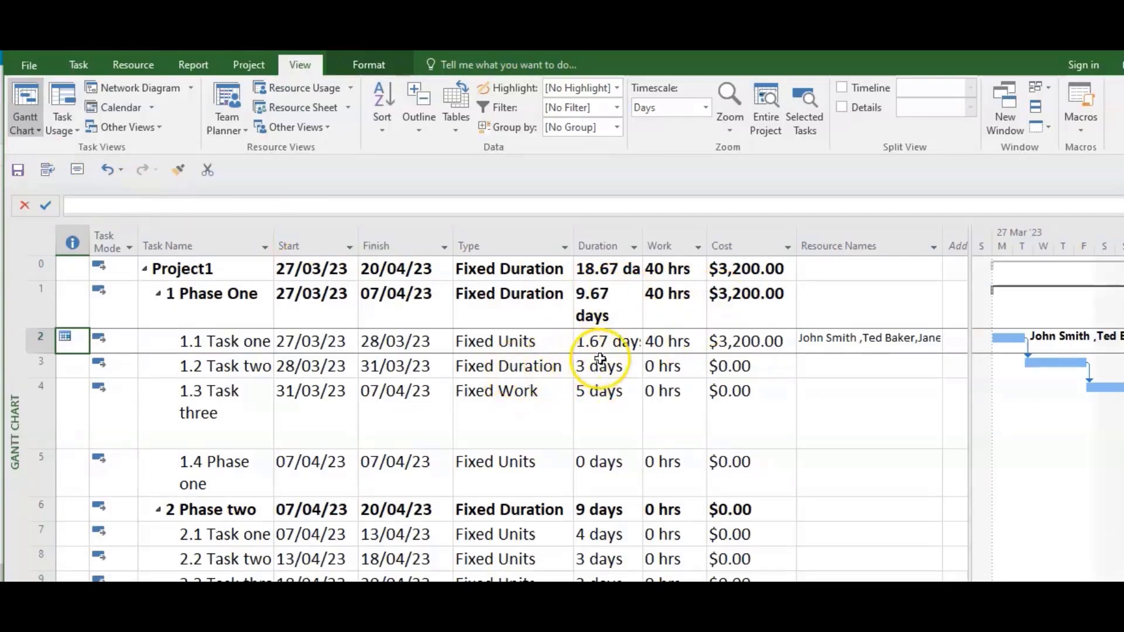
- Assign the third, fourth and sixth listed resources to Phase One's fixed-duration Task two one at a time, without effort-driven scheduling
click(549, 370)
click(936, 364)
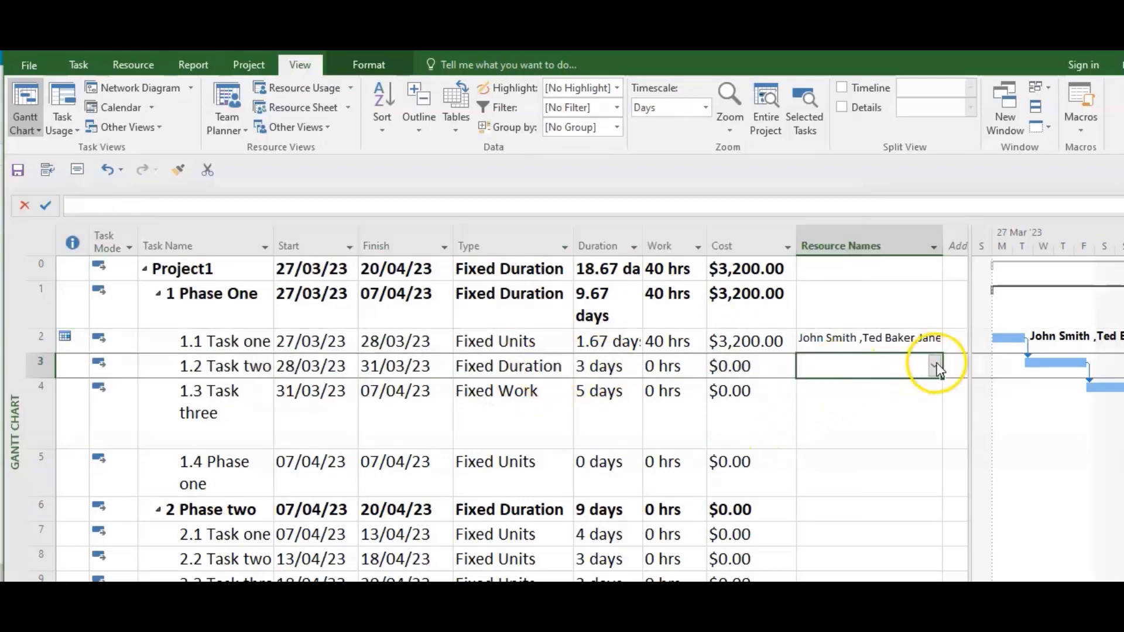
click(936, 363)
click(823, 416)
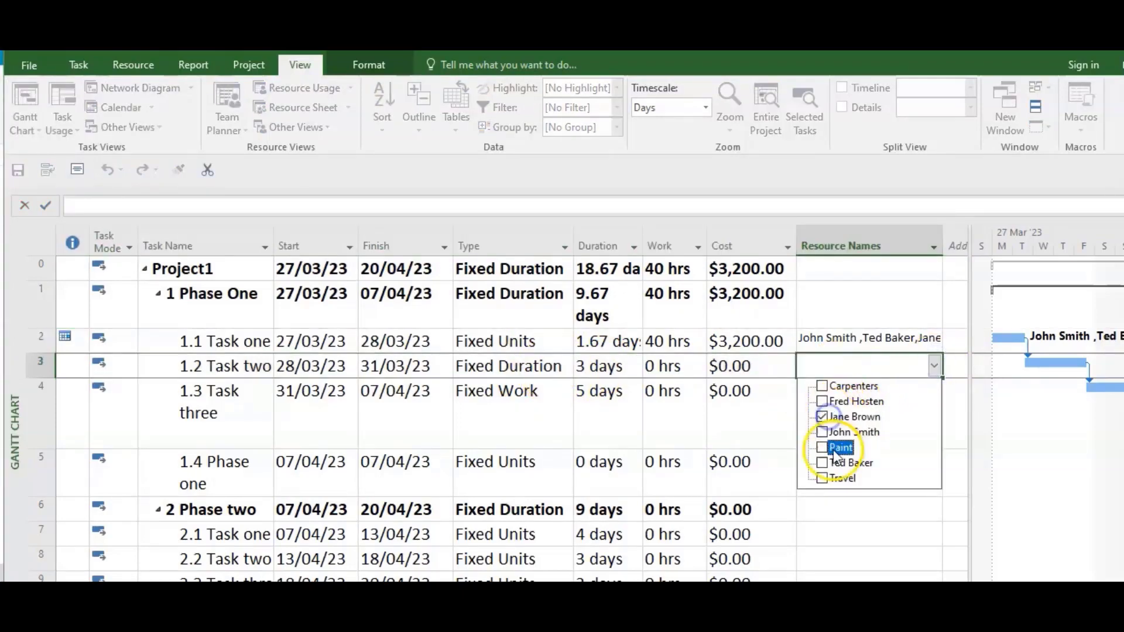
click(833, 510)
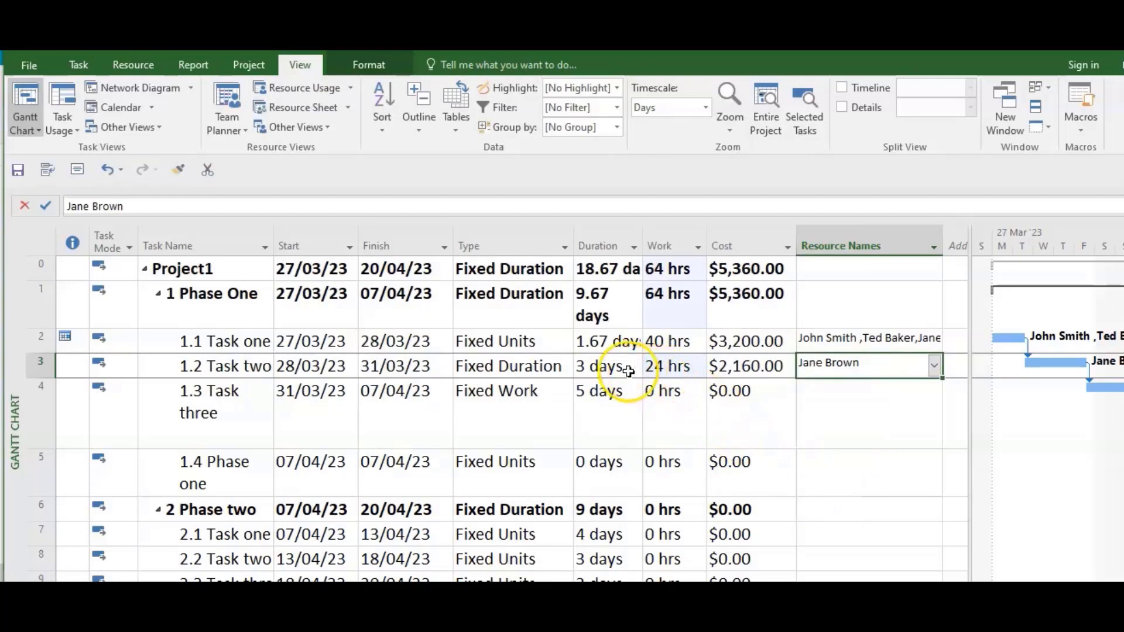
click(935, 363)
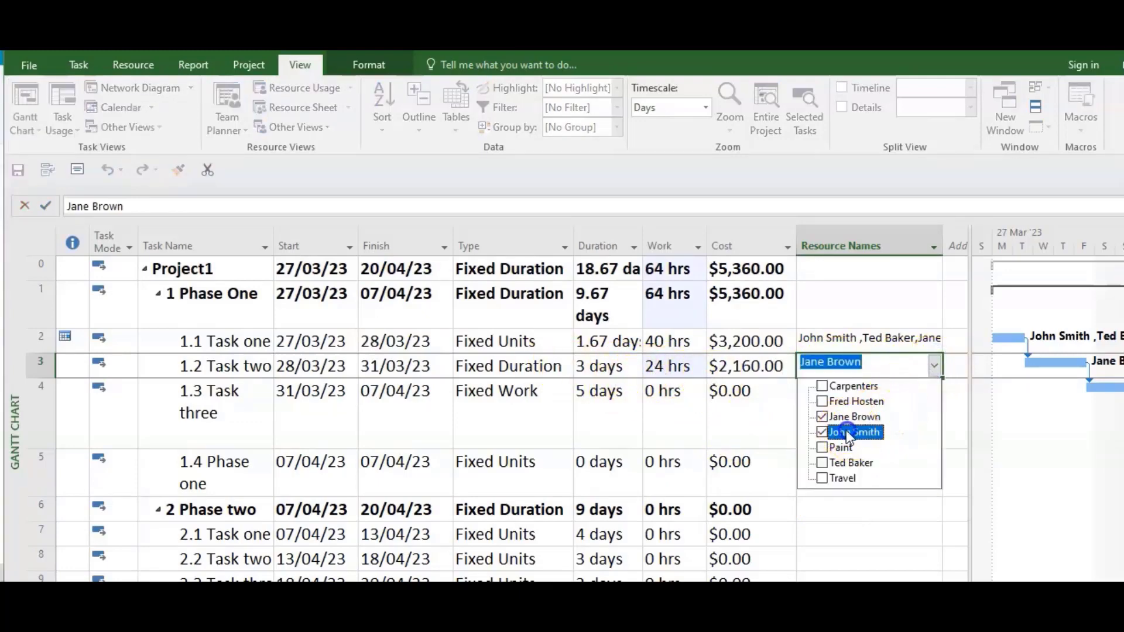
click(842, 506)
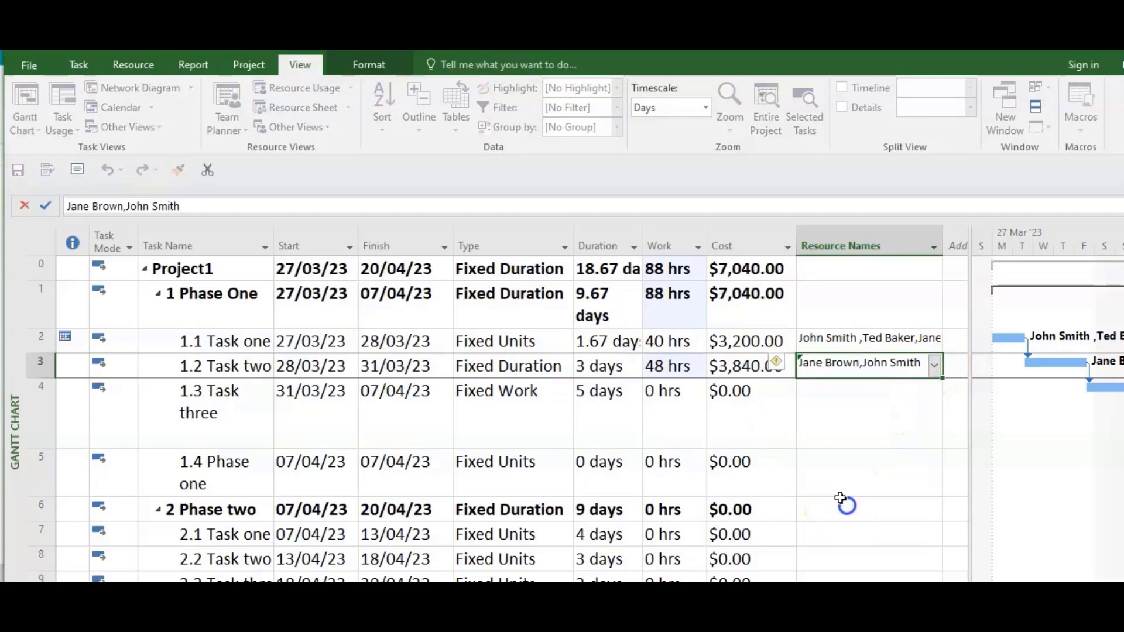
click(936, 367)
click(847, 461)
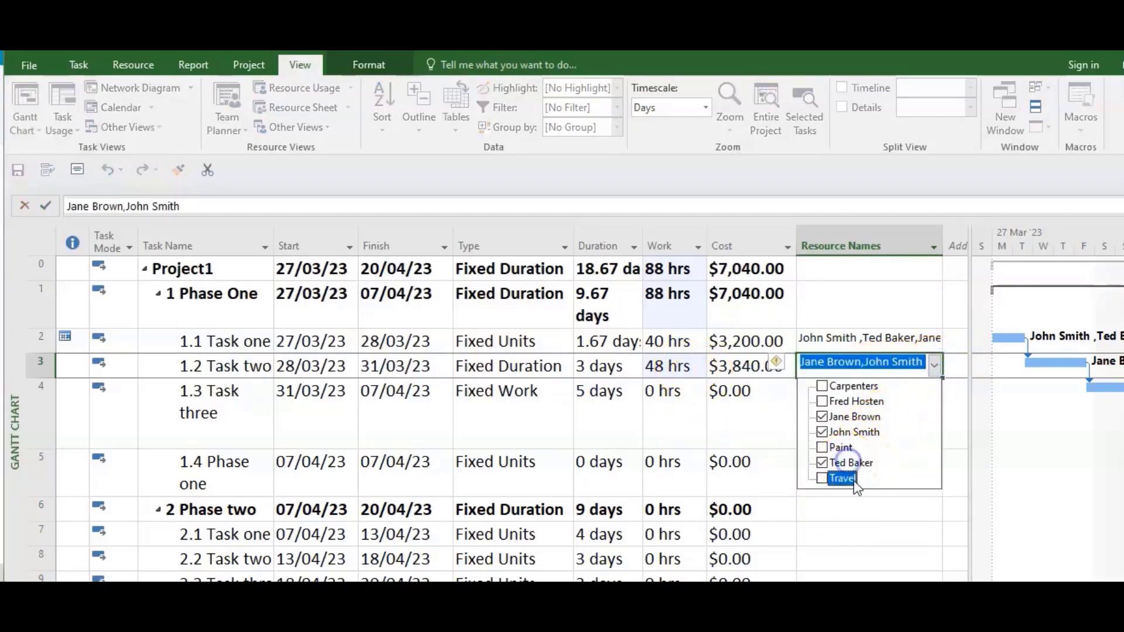
click(841, 507)
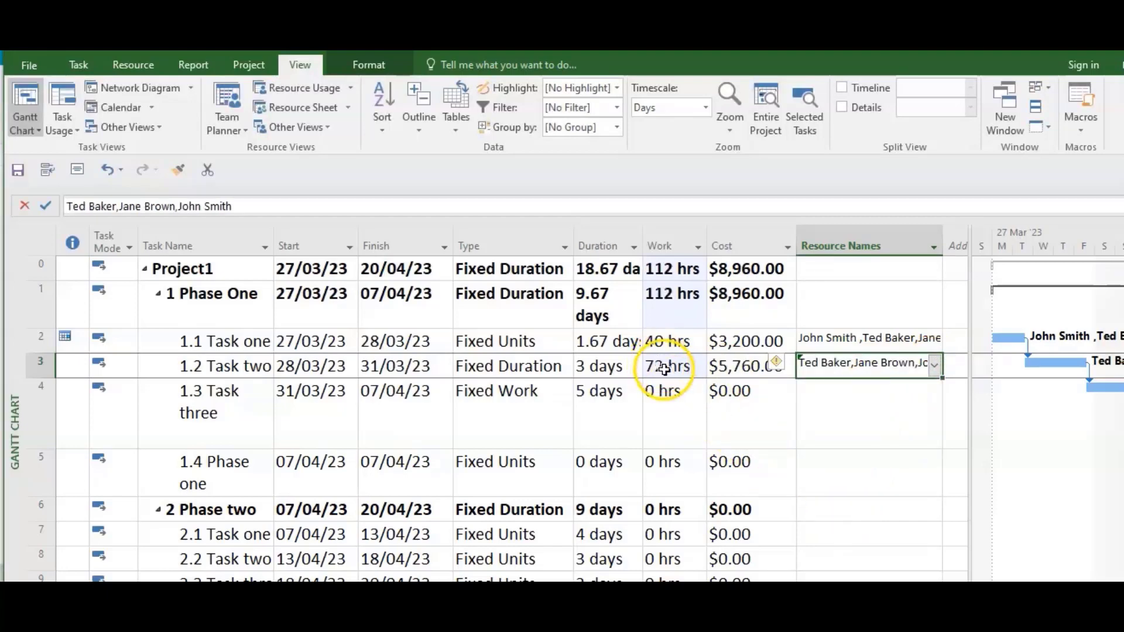
- Examine the work allocated to each resource on Phase One's Task two in the Task Usage view, and return to the Gantt Chart
click(75, 131)
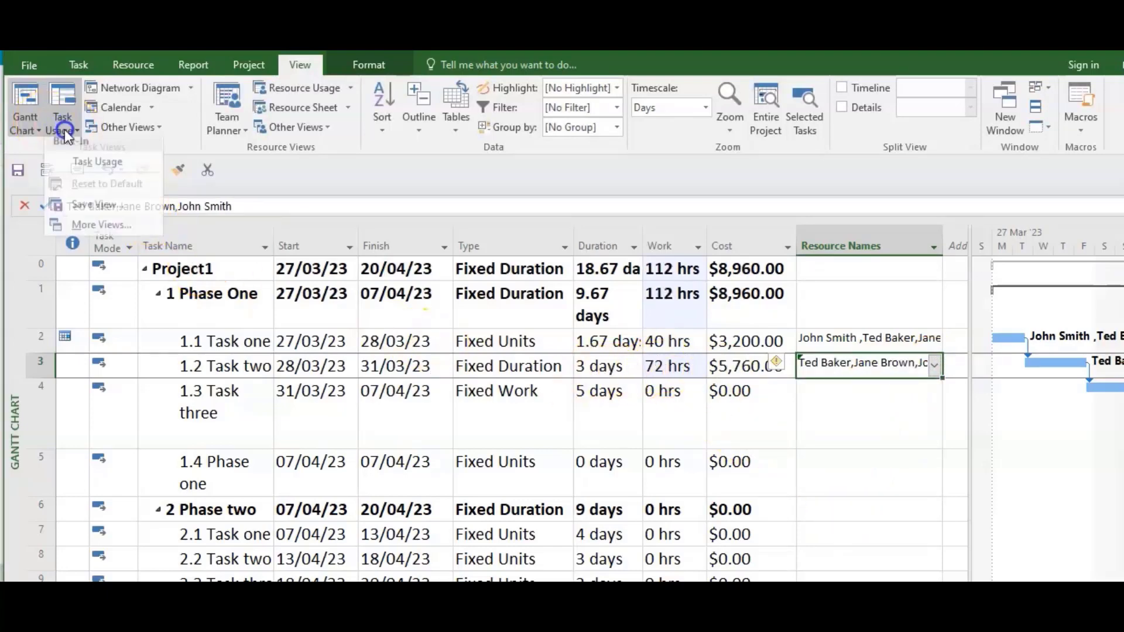
click(96, 169)
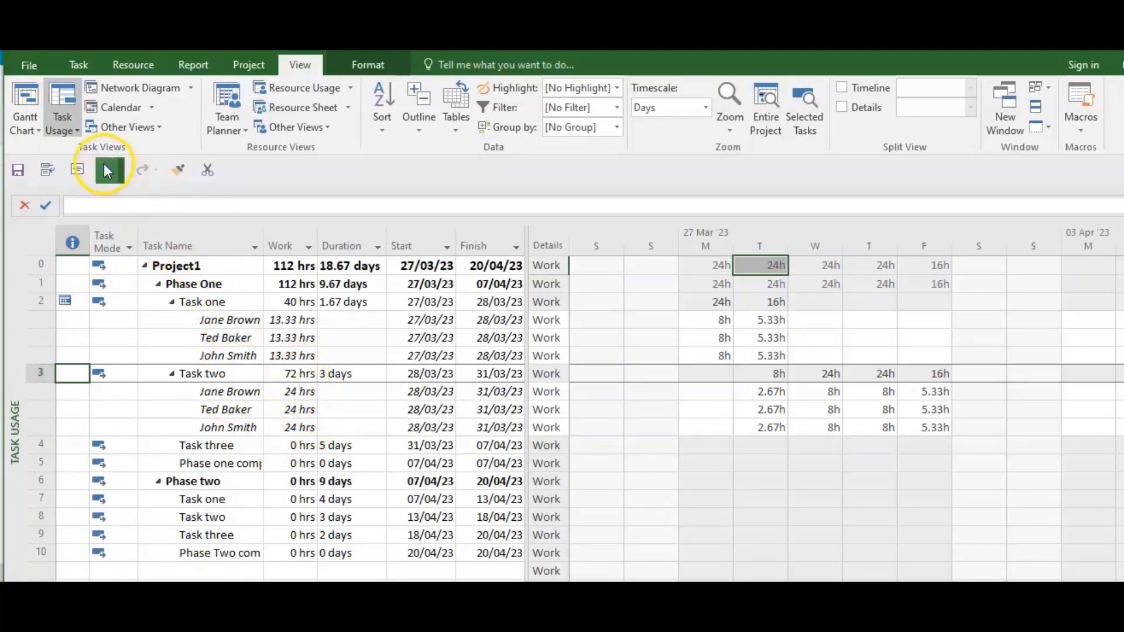
click(27, 126)
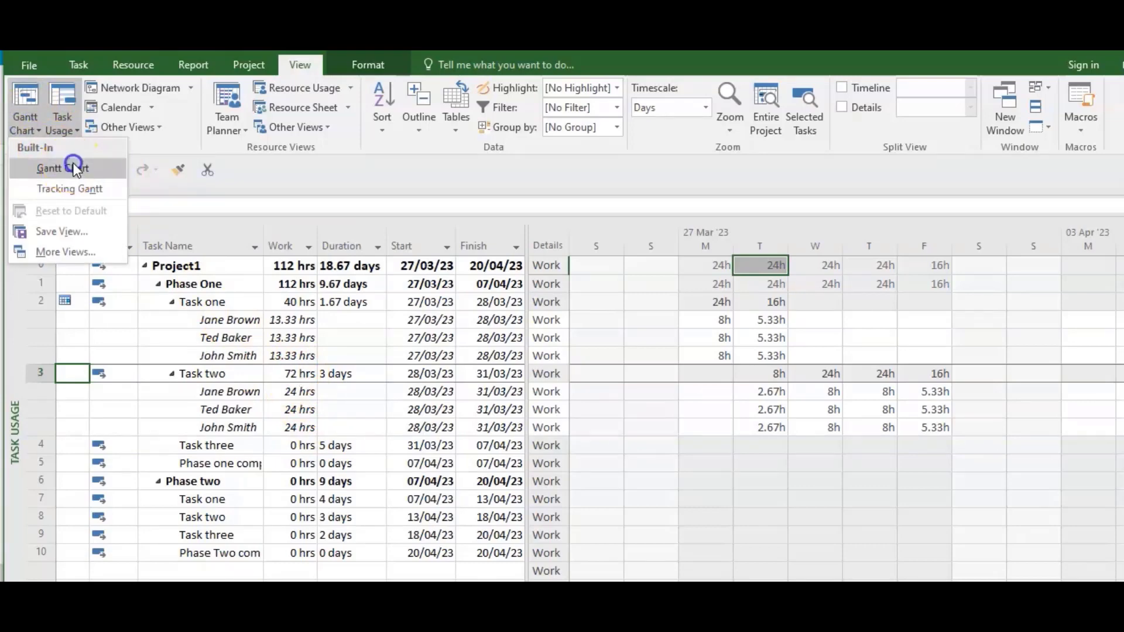
click(61, 167)
- Make Phase One's Task two effort driven and remove all resources assigned to it
click(525, 369)
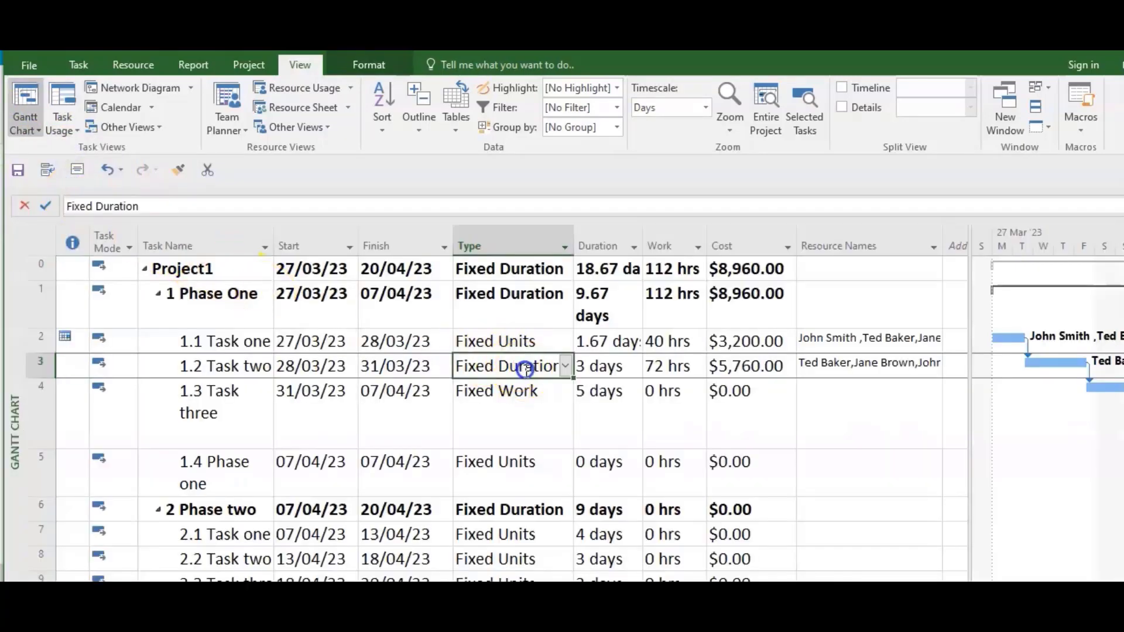
double_click(403, 366)
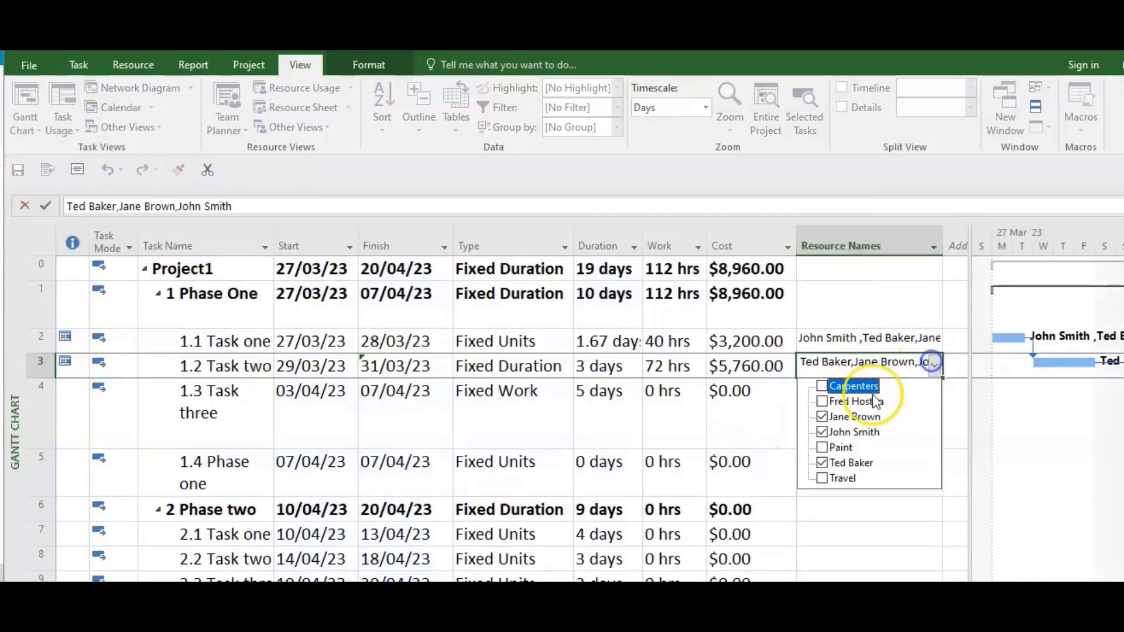
click(843, 417)
click(843, 432)
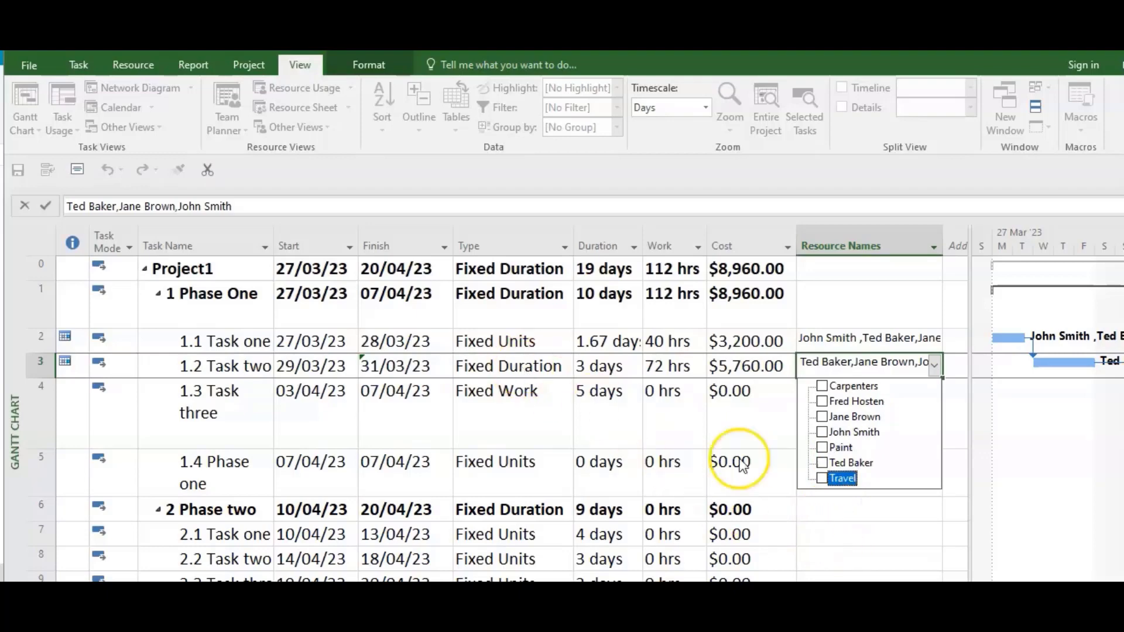
click(852, 526)
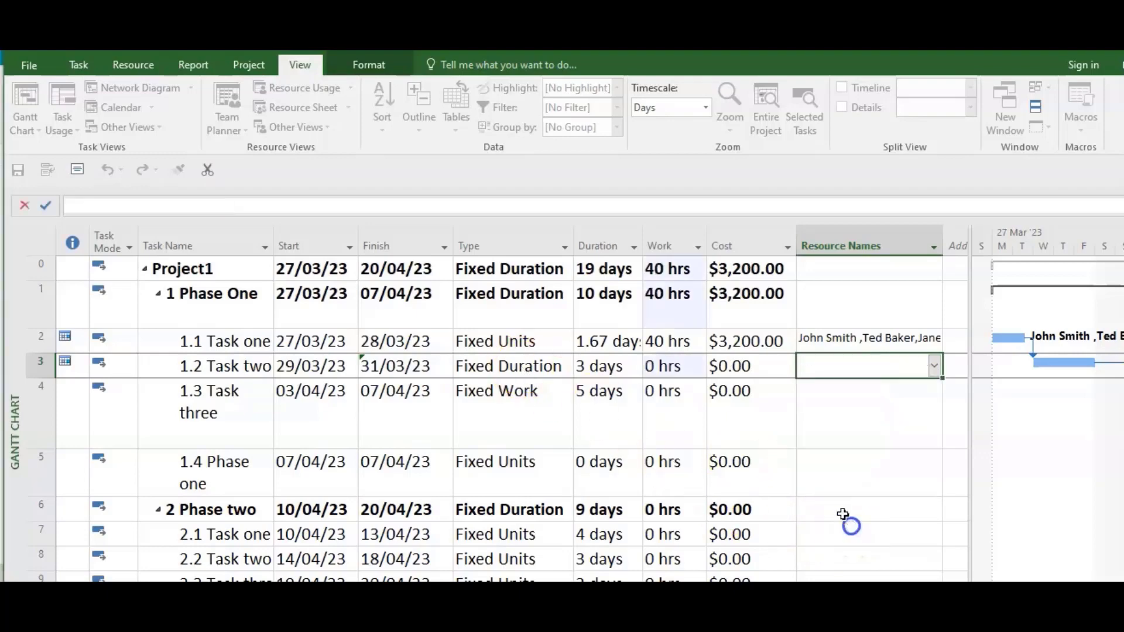
- Reassign the third, fourth and sixth listed resources to the effort-driven Task two of Phase One, adding them one at a time
click(935, 367)
click(857, 416)
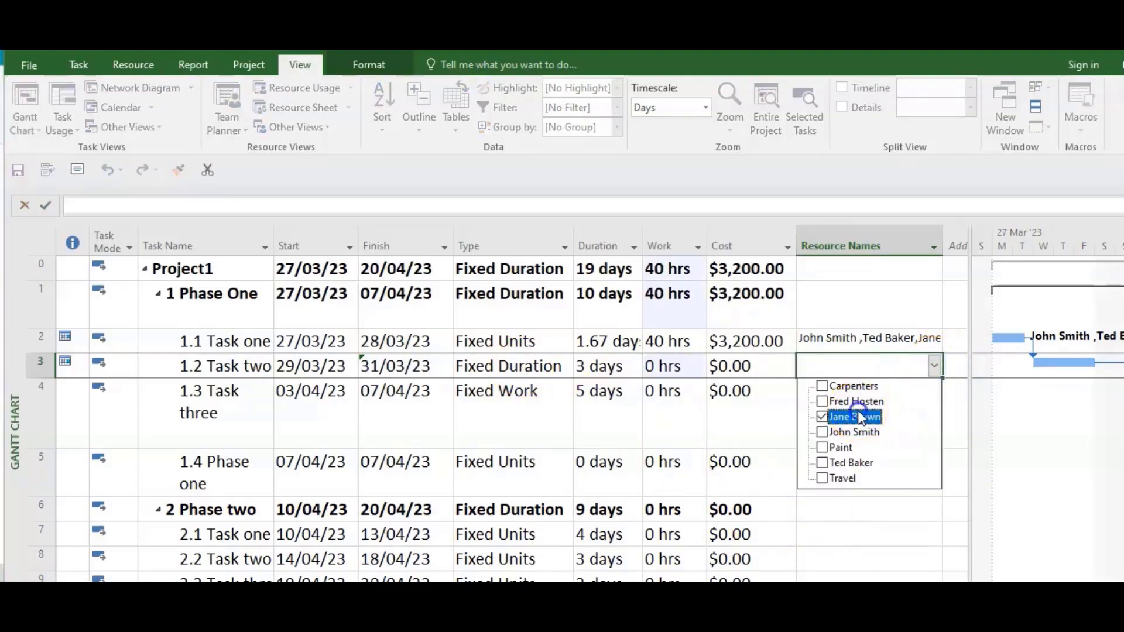
click(858, 513)
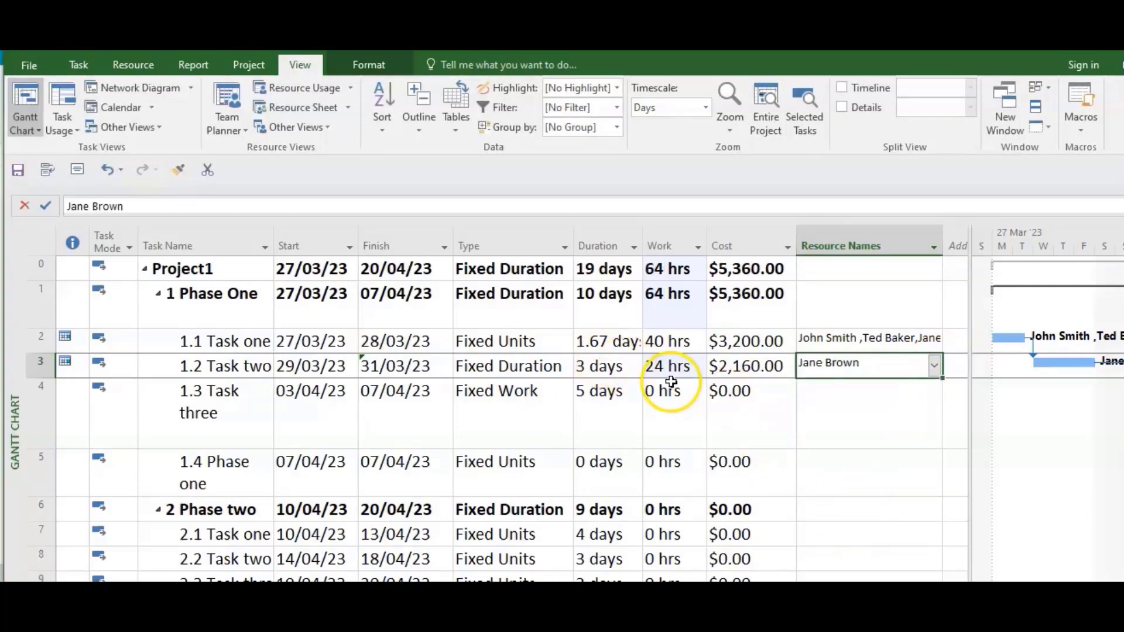
click(935, 365)
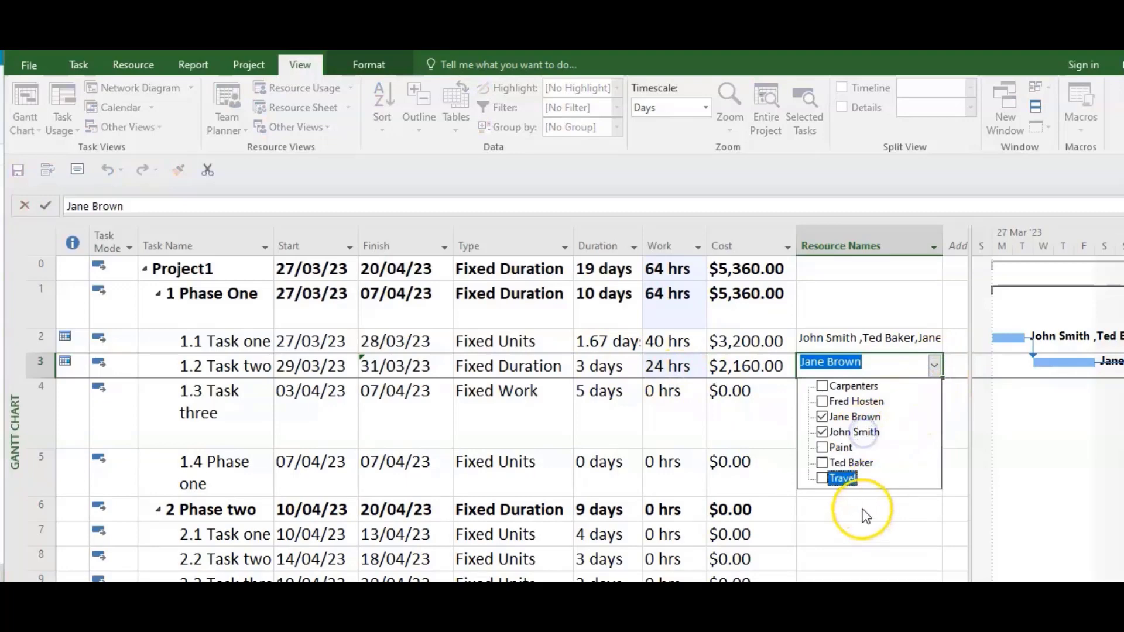
click(866, 519)
click(935, 365)
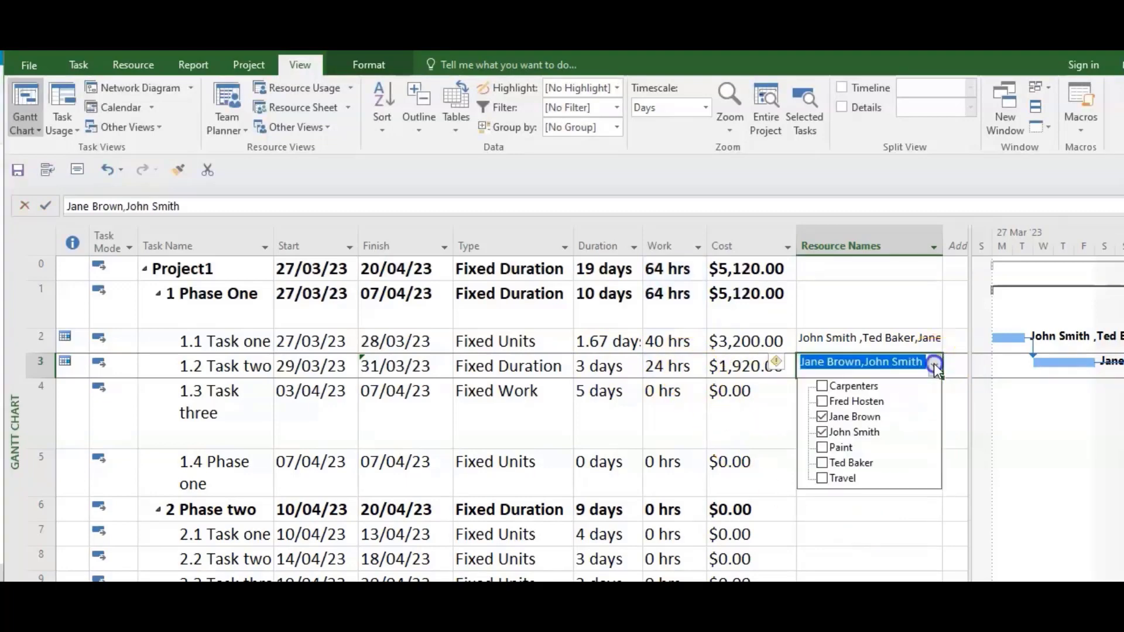
click(858, 463)
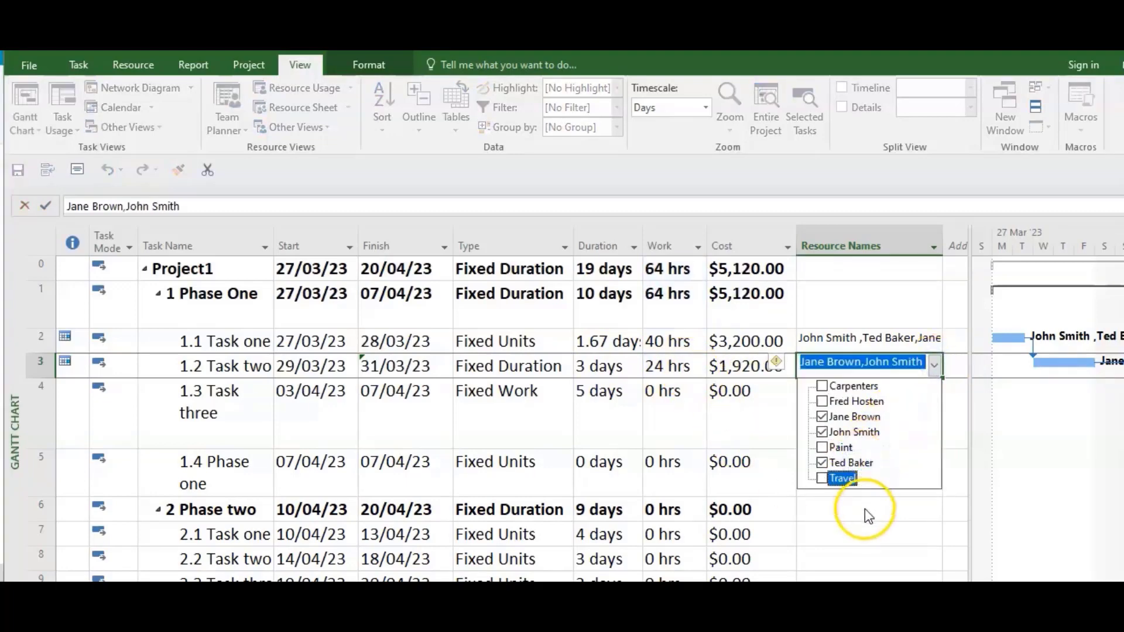
click(866, 508)
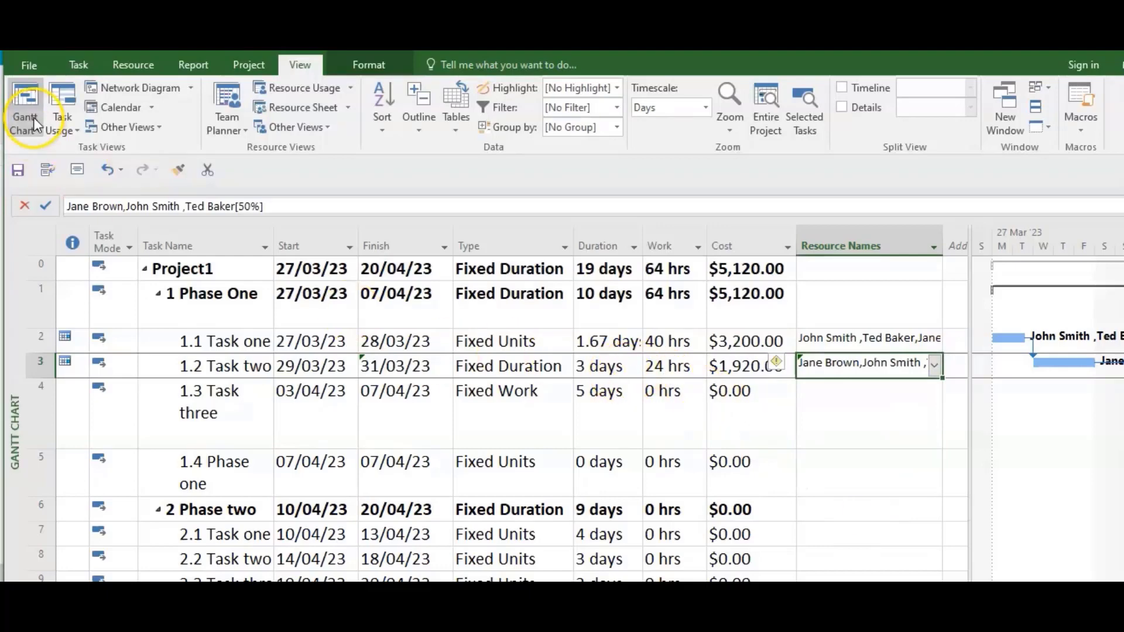
- Examine how the effort-driven Task two of Phase One splits its work between resources in the Task Usage view, and return to the Gantt Chart
click(52, 128)
click(92, 169)
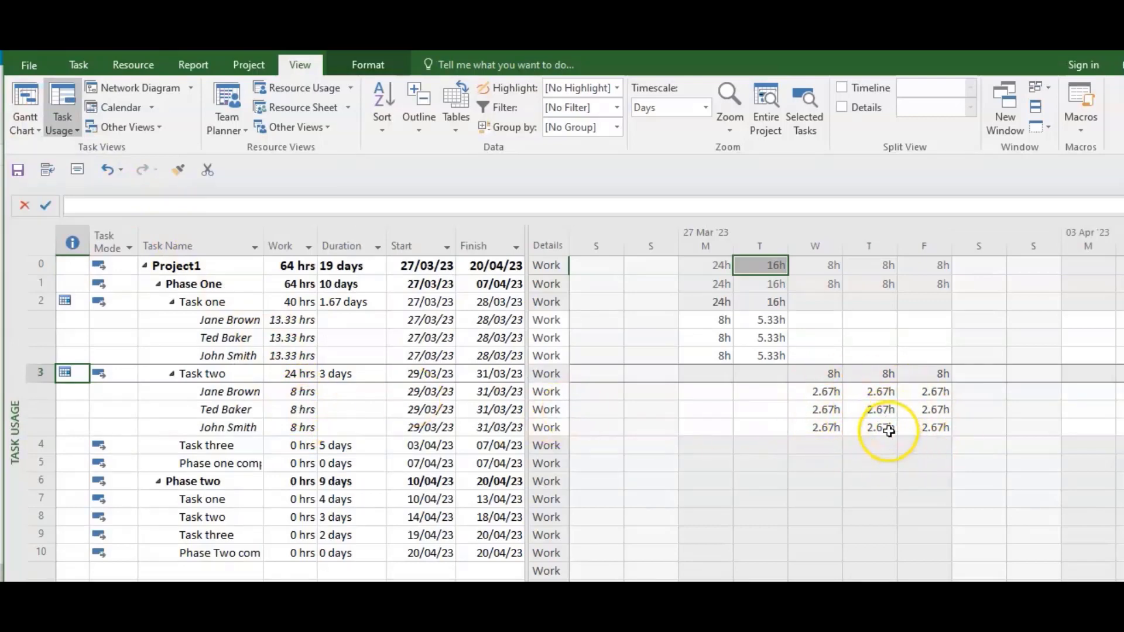
click(25, 130)
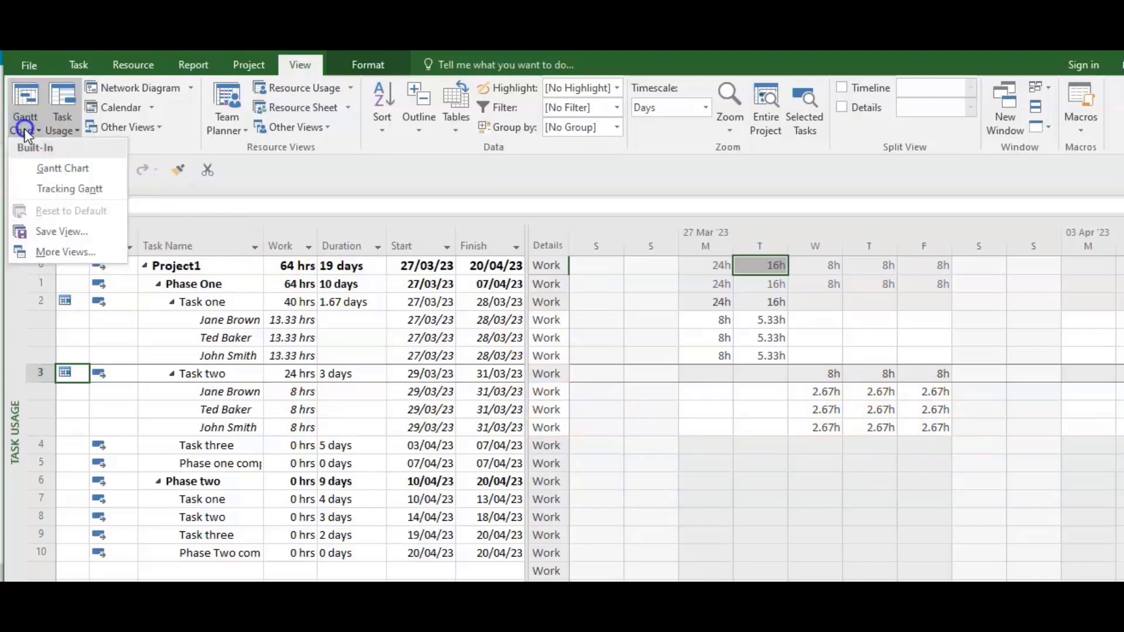
click(62, 165)
- Check the advanced settings of Phase One's fixed-work Task three, and assign it the third and fourth listed resources one at a time
double_click(420, 392)
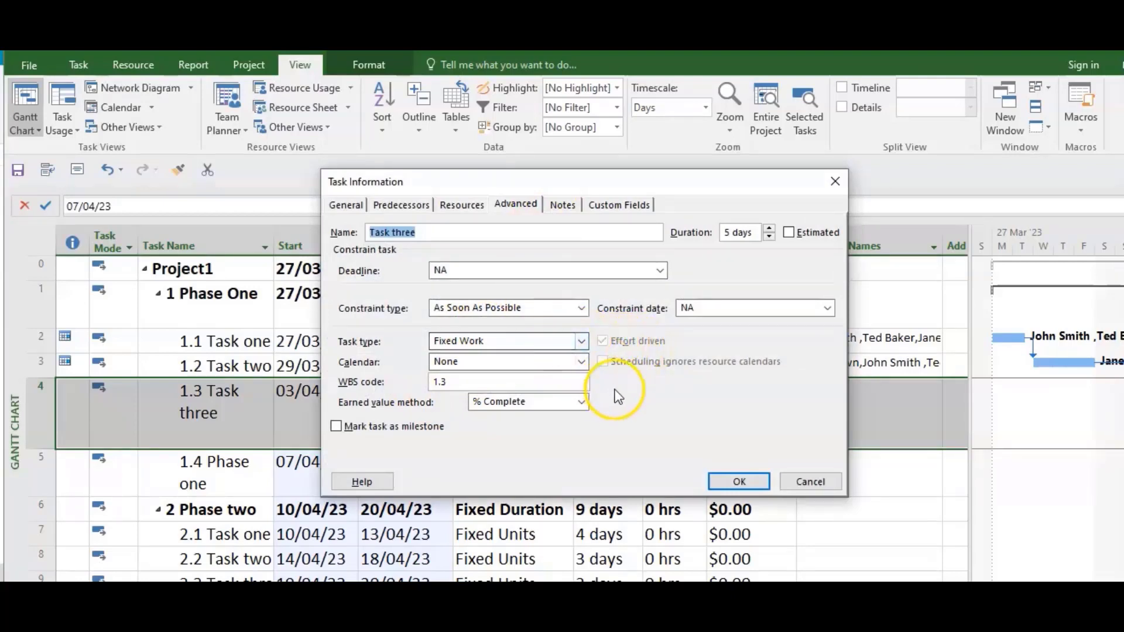
click(732, 480)
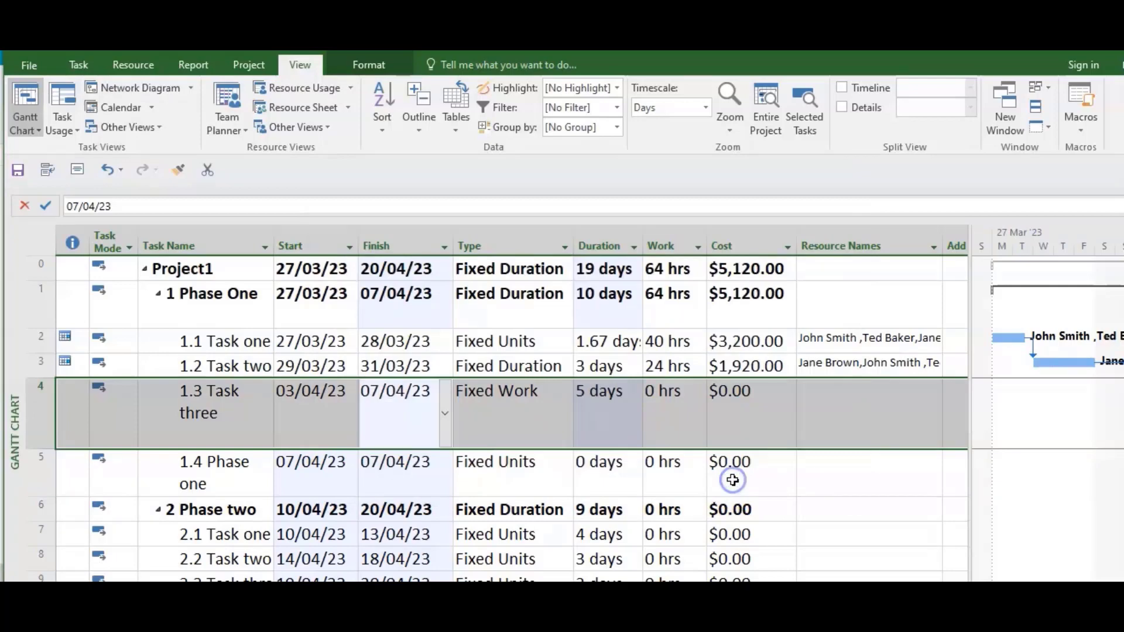
click(813, 390)
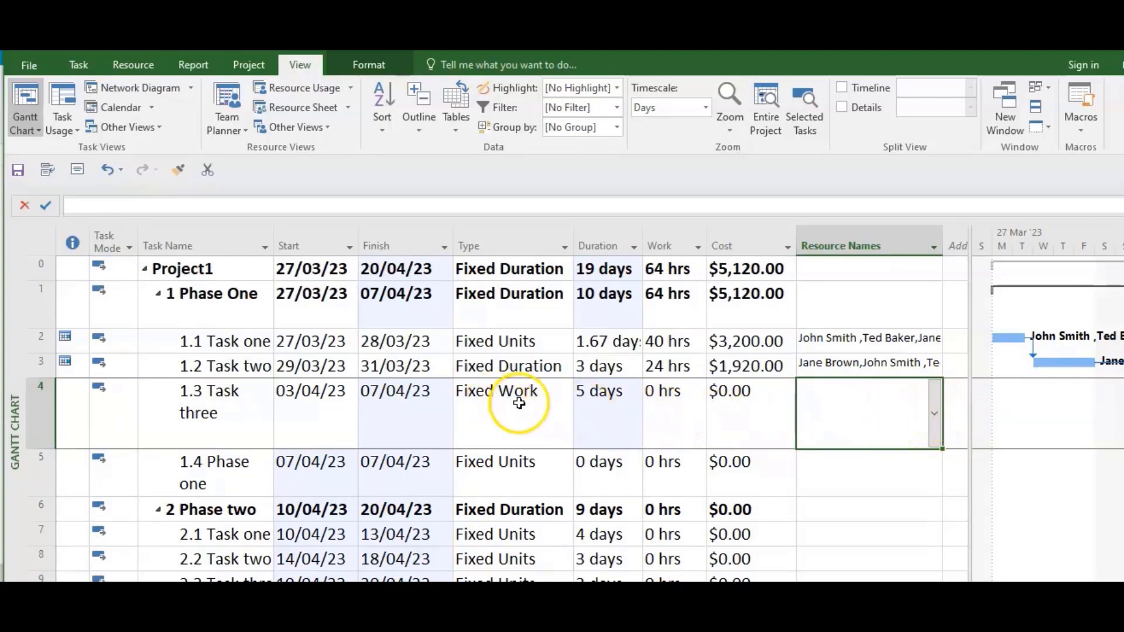
click(933, 404)
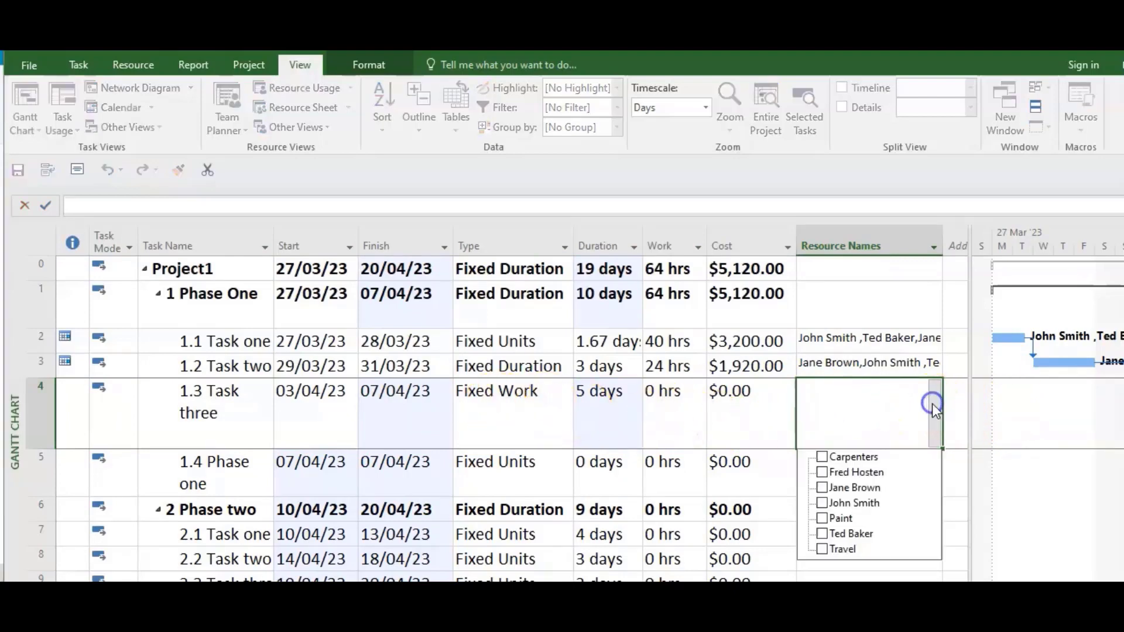
click(848, 489)
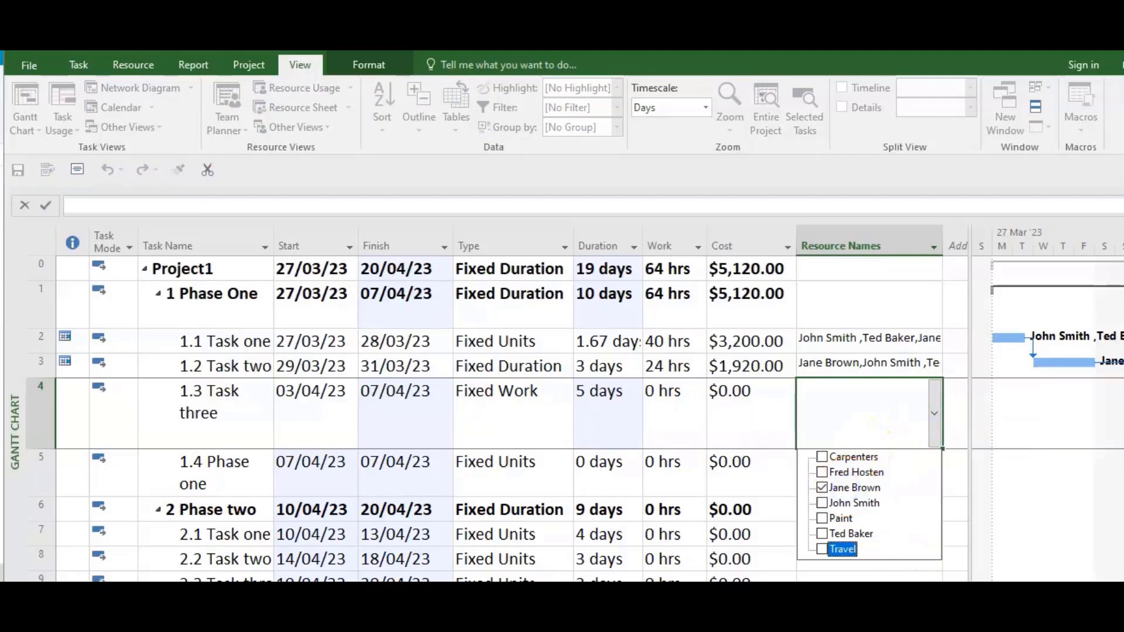
key(Return)
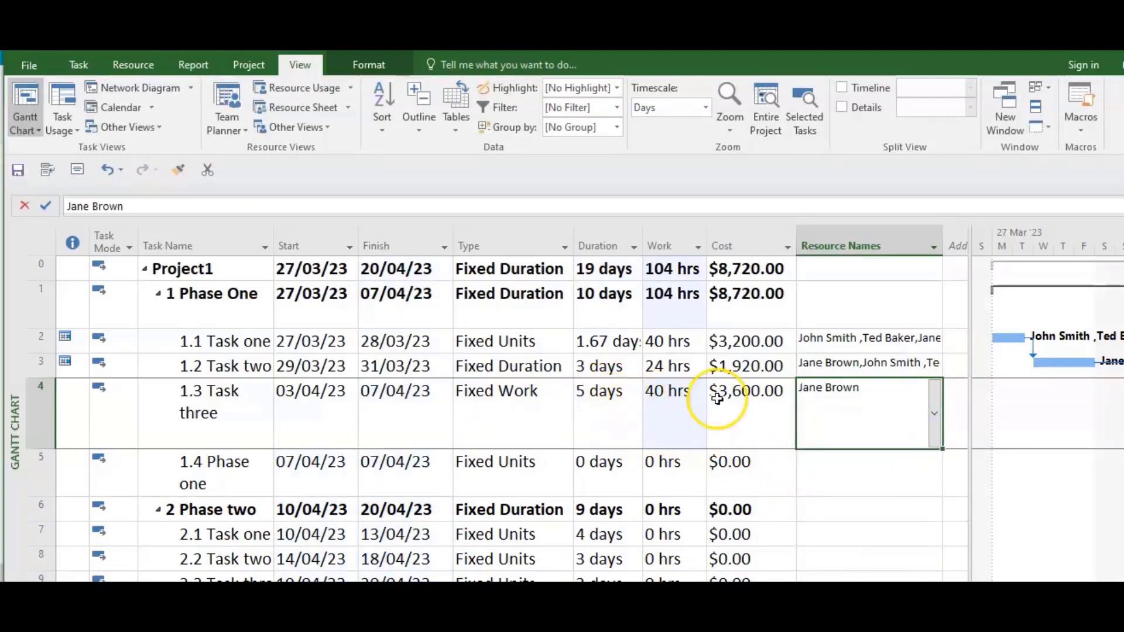
click(933, 404)
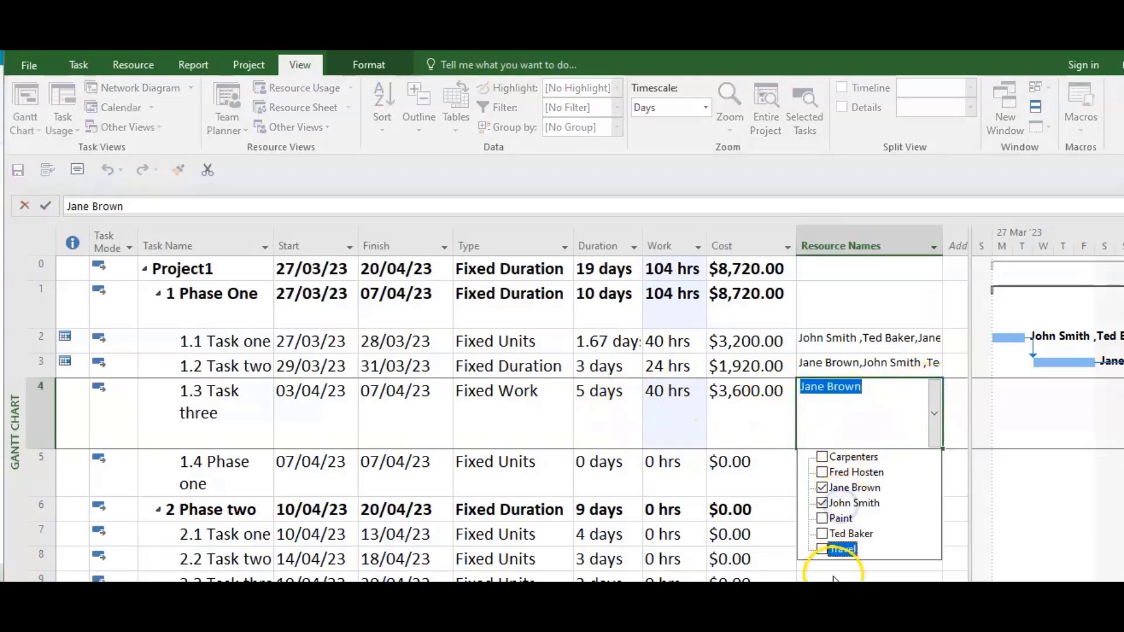
click(801, 521)
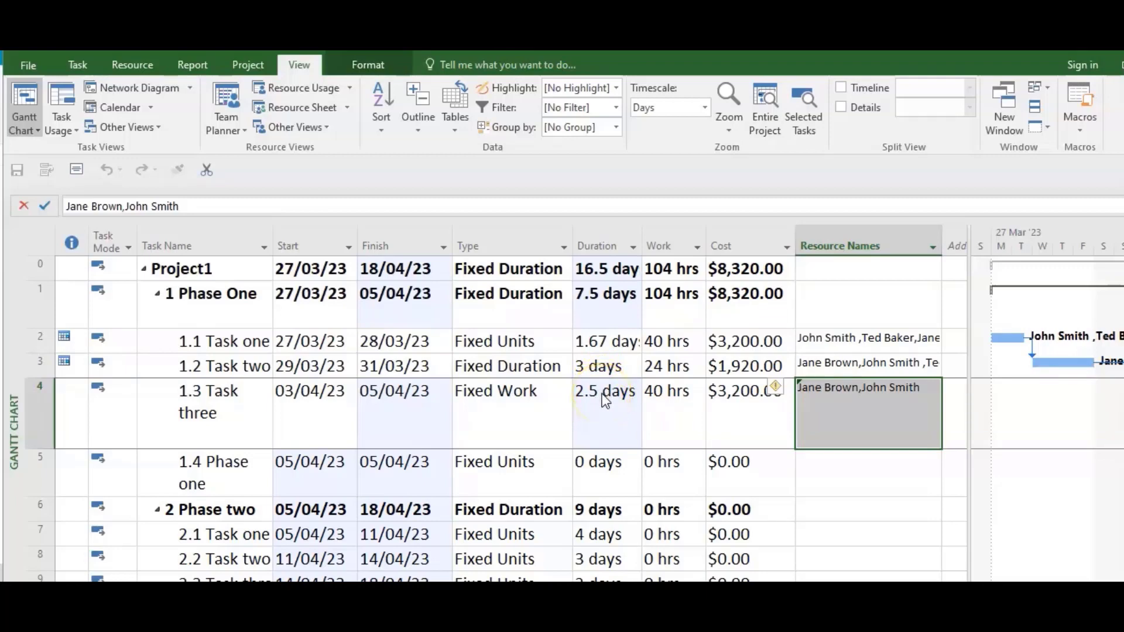
- Examine the work hours of the two resources on Phase One's Task three in the Task Usage view
click(62, 123)
click(109, 166)
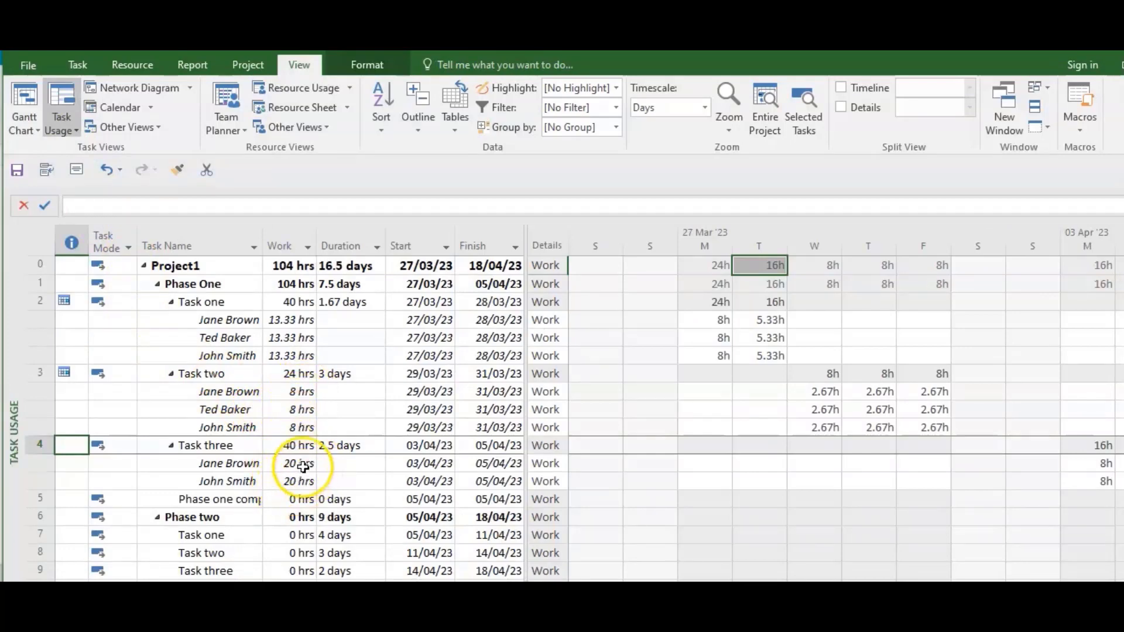
drag(311, 464, 297, 480)
click(349, 466)
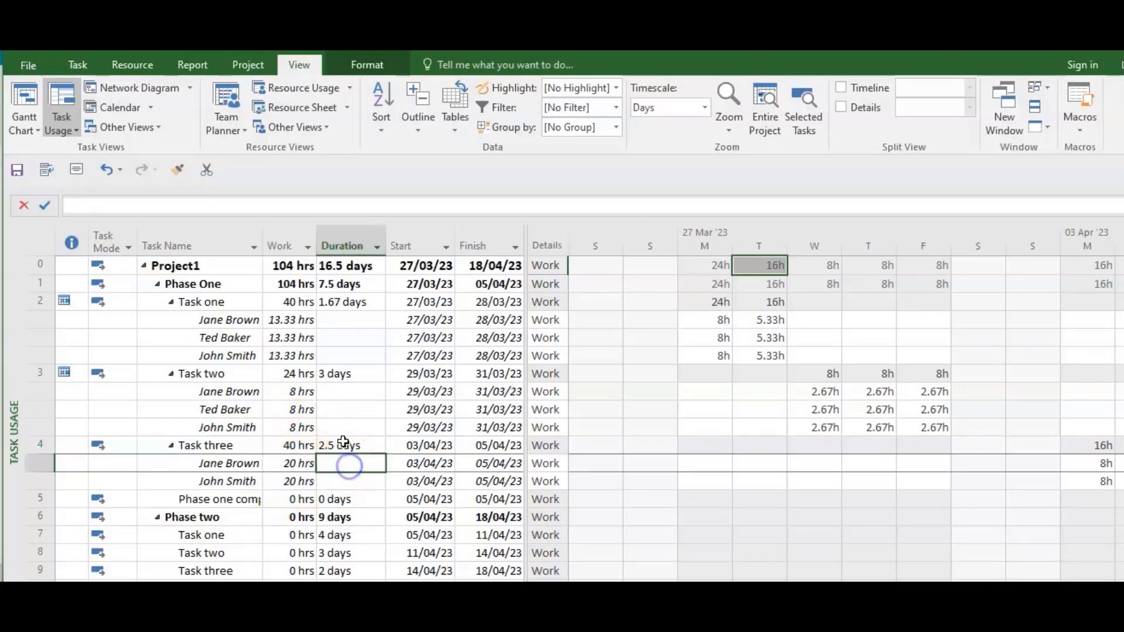
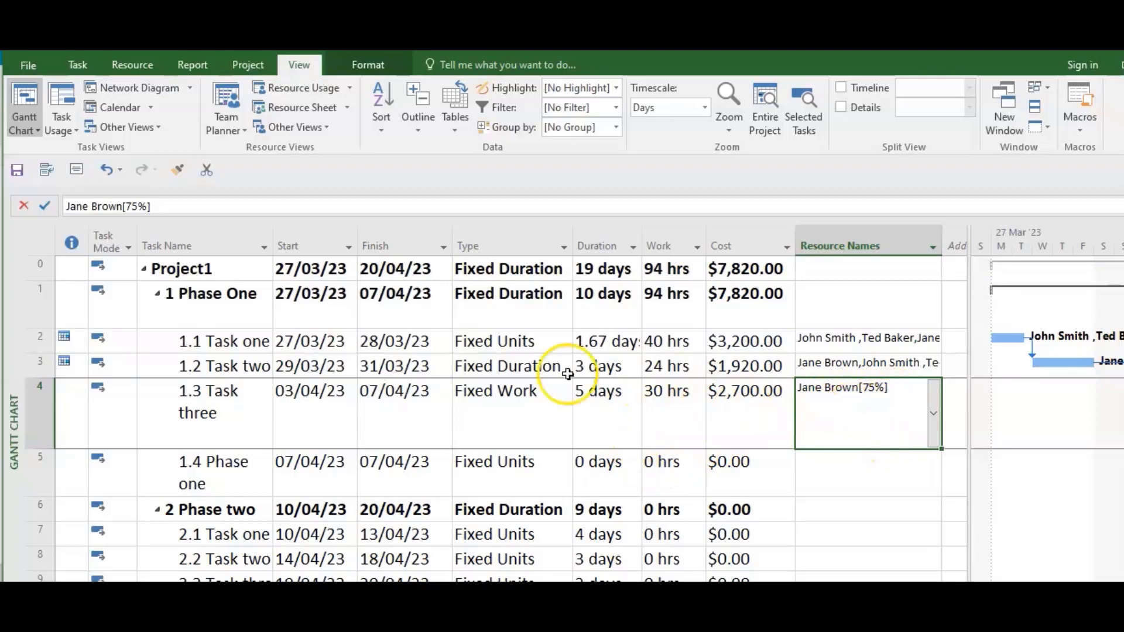
- Examine the daily work of the single resource assigned at 75% to Phase One's Task three in Task Usage, and return to the Gantt Chart
click(49, 124)
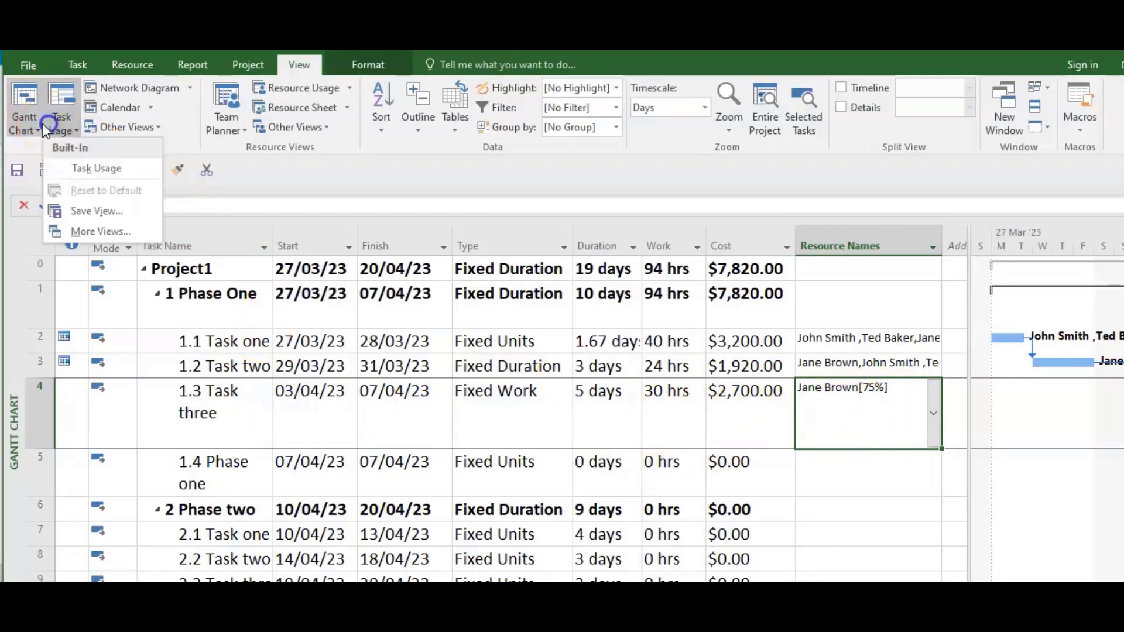
click(99, 166)
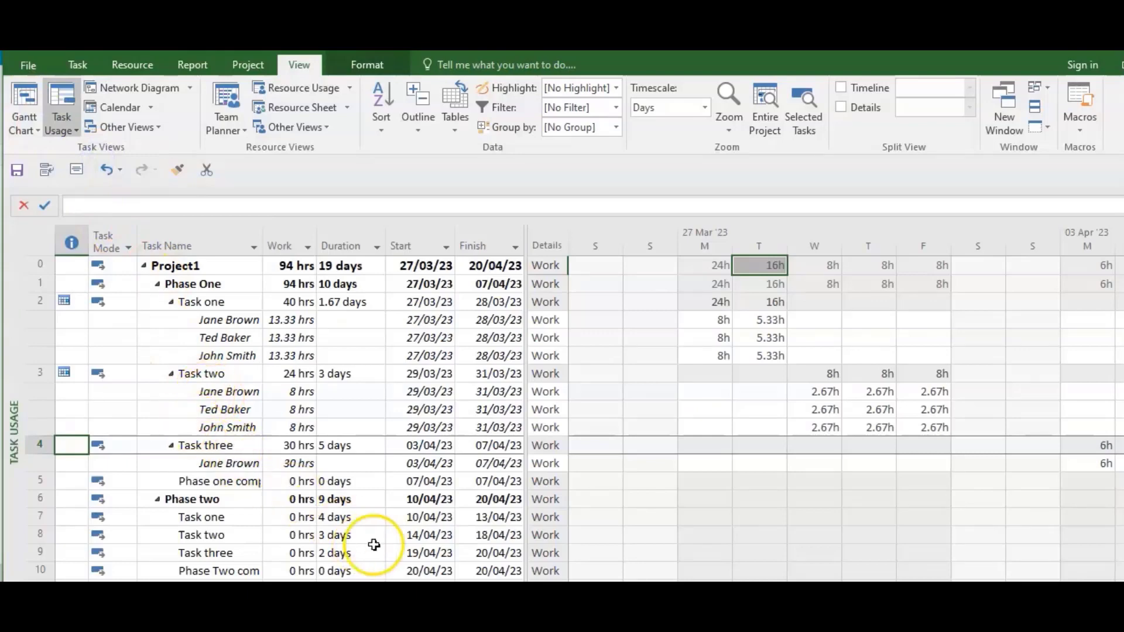
key(ctrl+shift+F5)
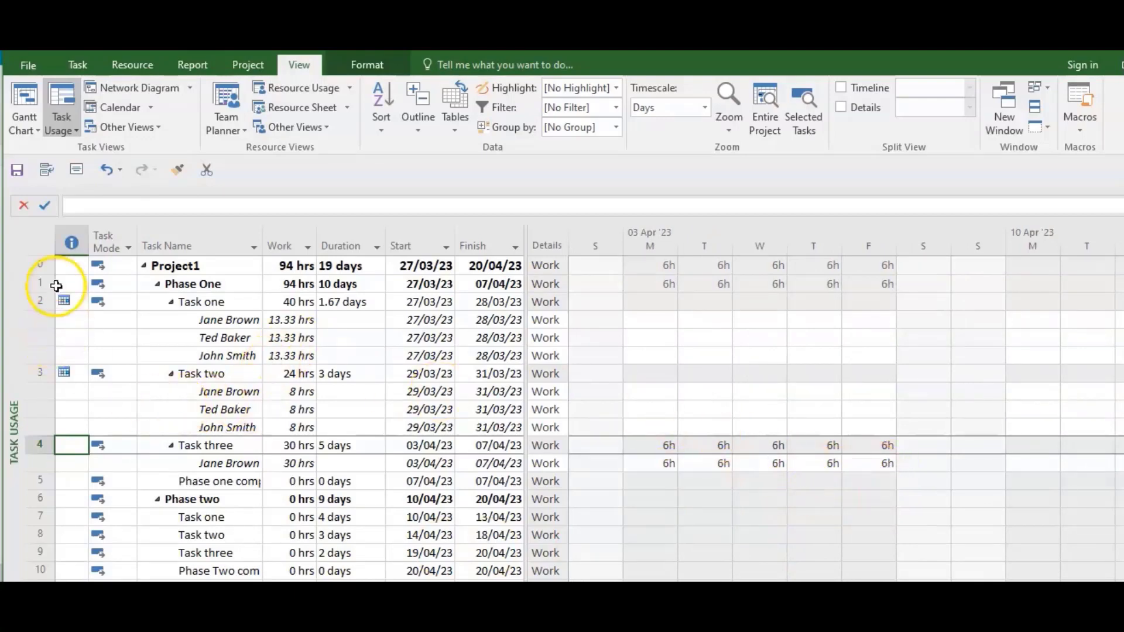
click(24, 108)
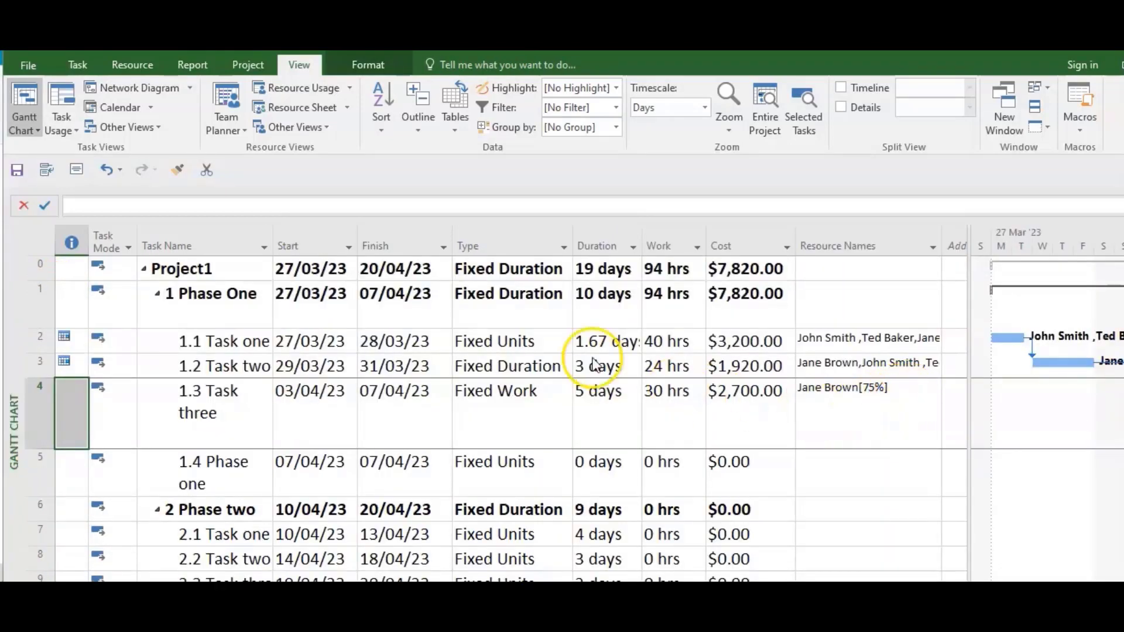
- Add the fourth listed resource to Phase One's Task three alongside the one assigned at 75%, and show the work split in Task Usage
click(896, 388)
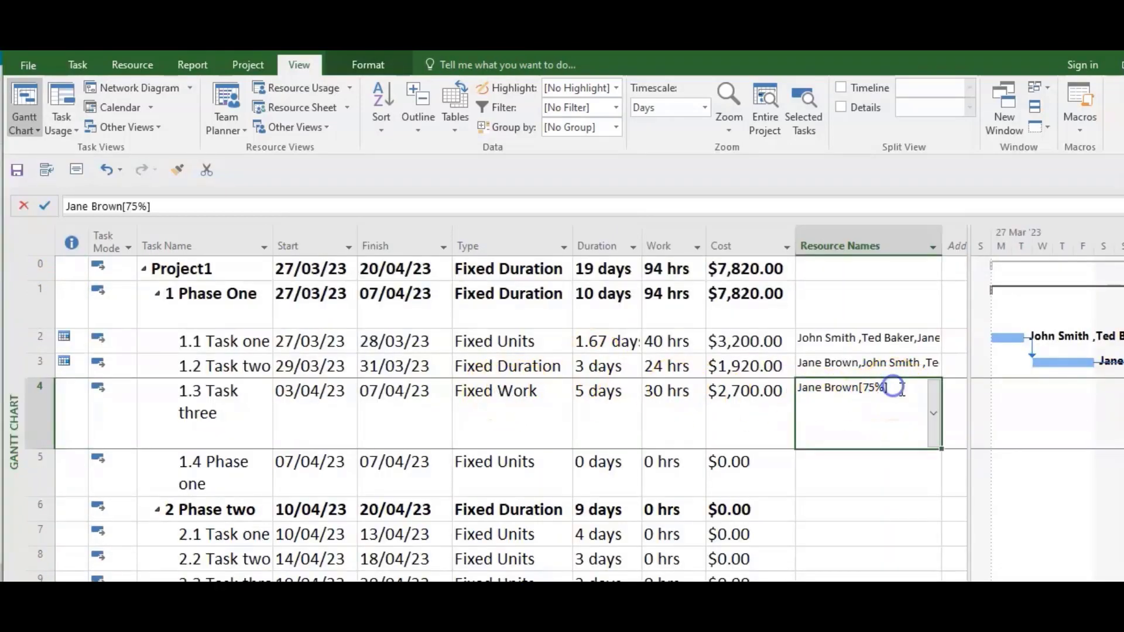
click(932, 405)
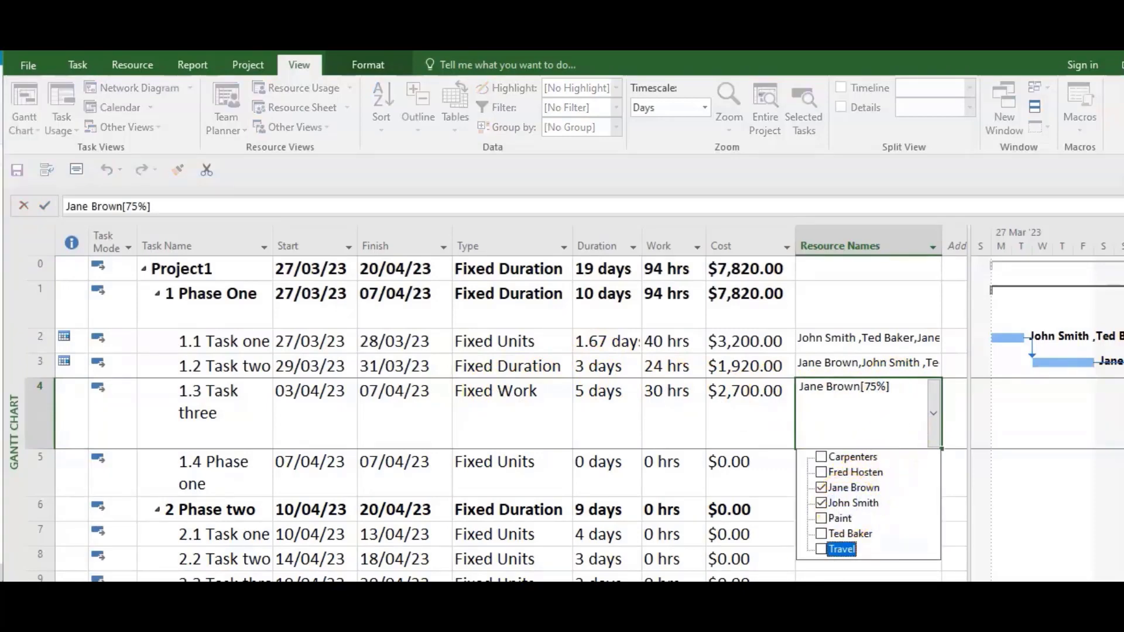
key(Return)
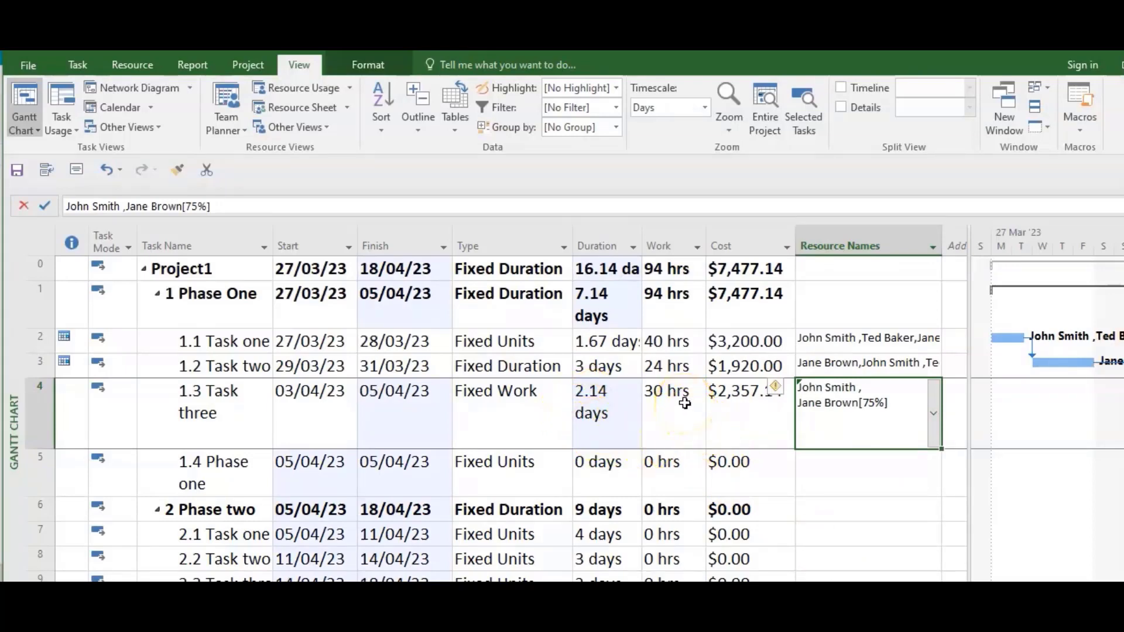
click(56, 126)
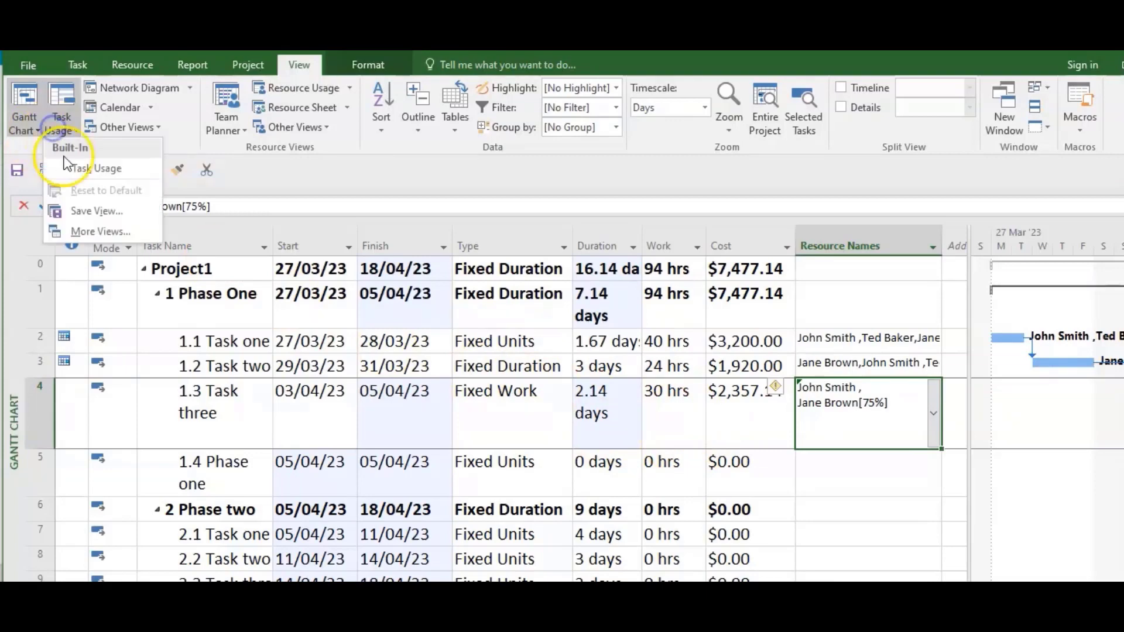
click(99, 169)
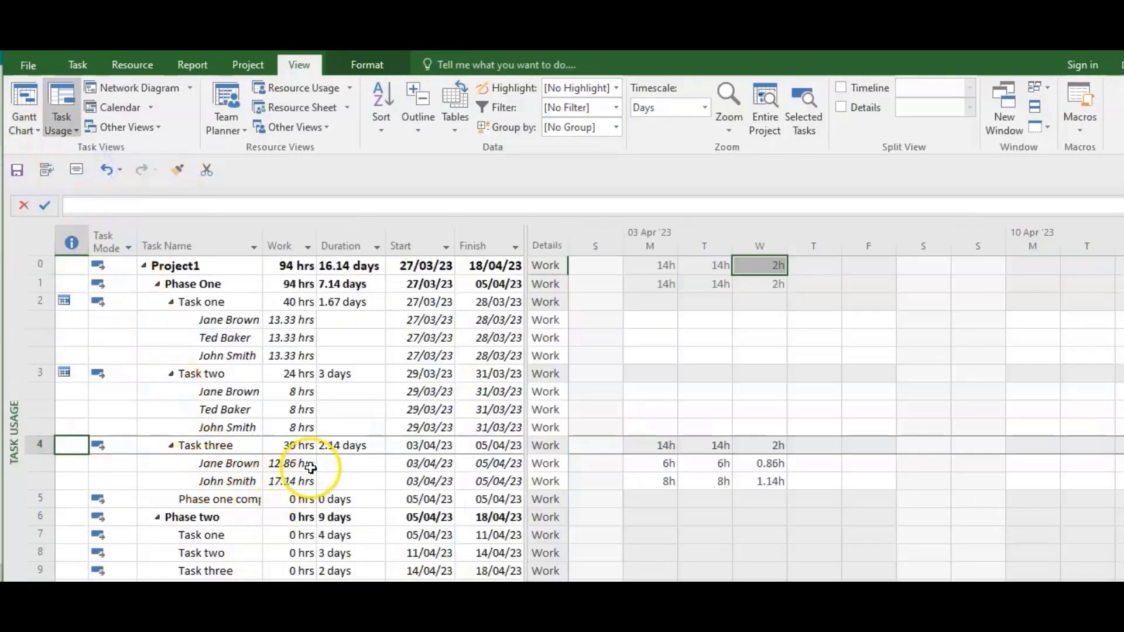